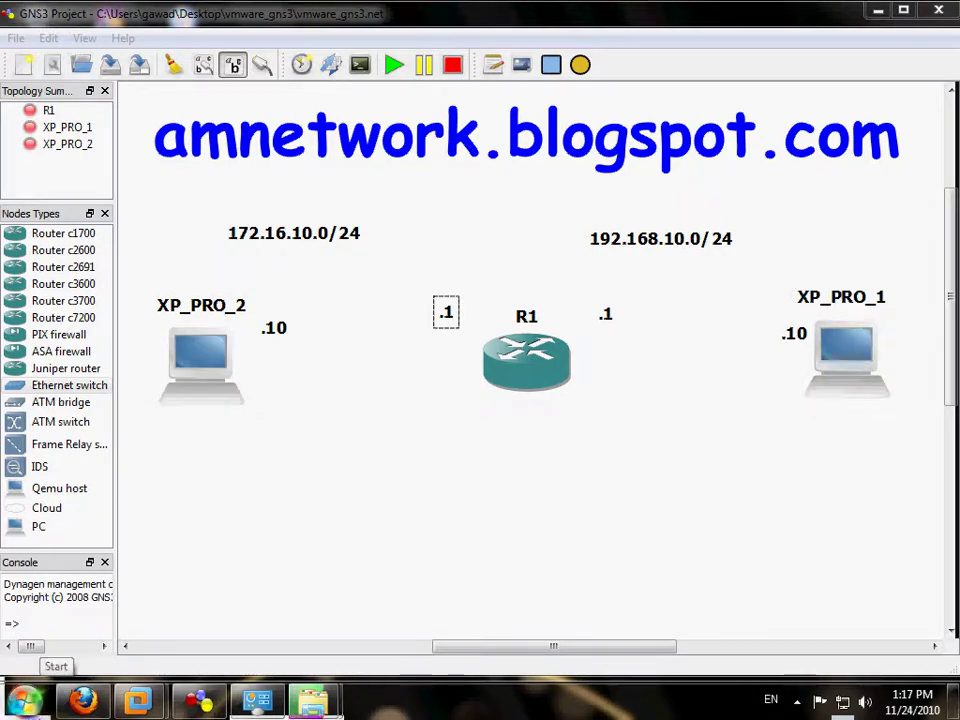
Switch to VMware Workstation and connect XP_Pro_1's network adapter to the custom virtual network VMnet5.
mouse_move(138, 700)
click(146, 638)
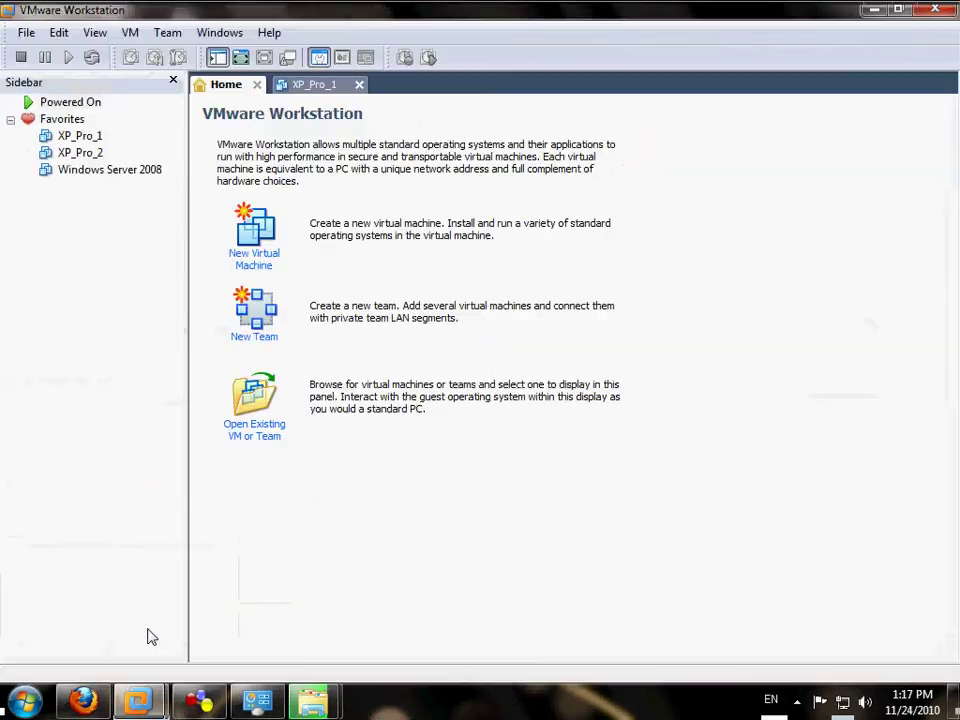
click(101, 140)
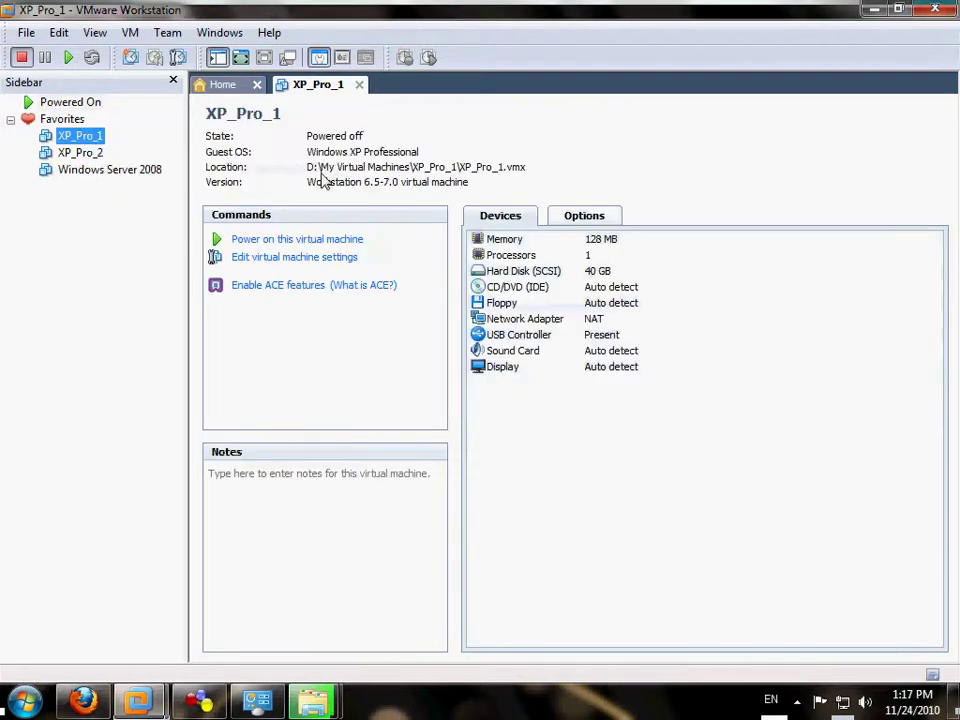
double_click(529, 320)
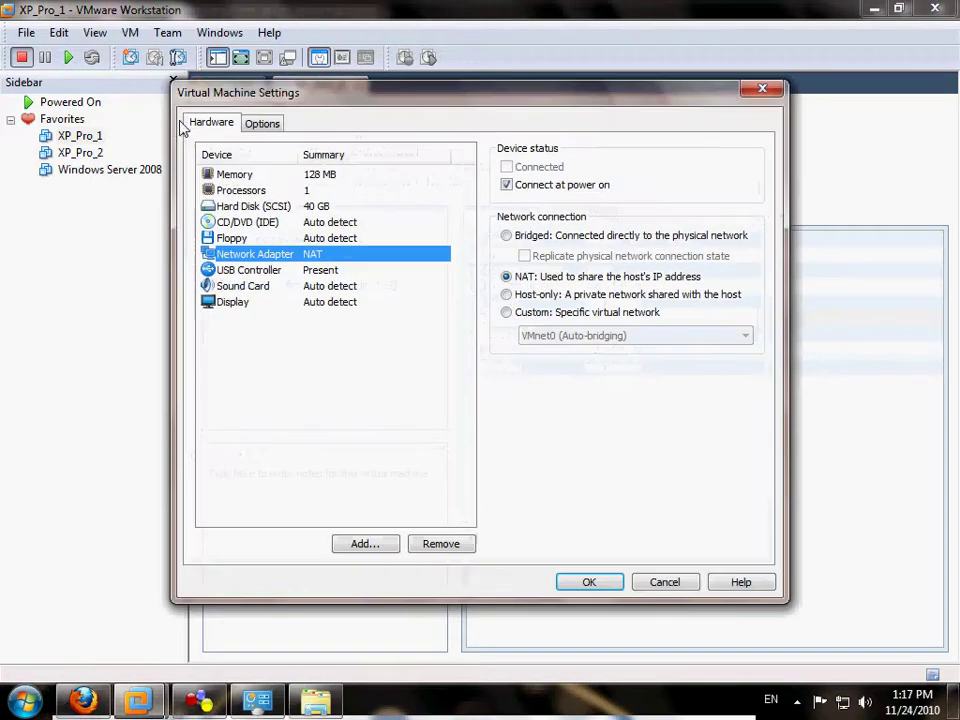
click(506, 312)
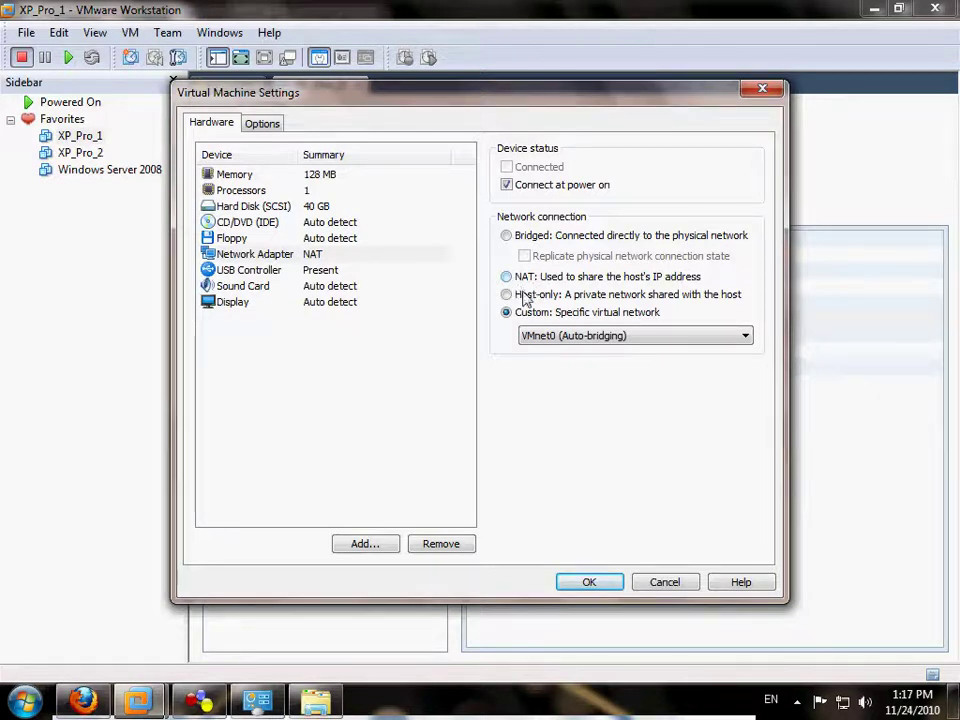
click(547, 340)
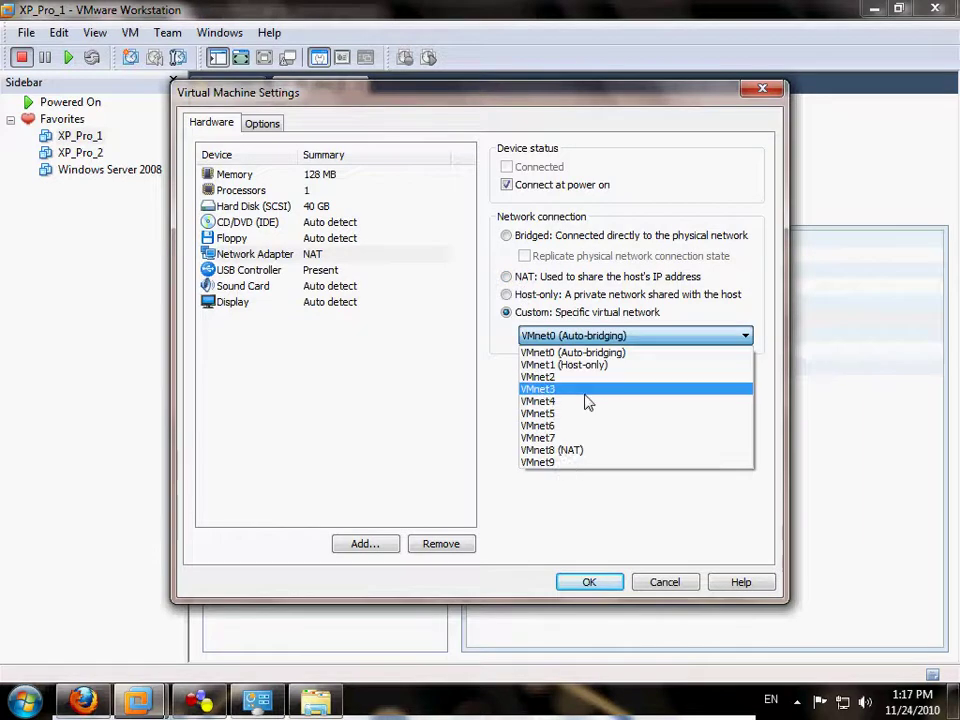
click(582, 412)
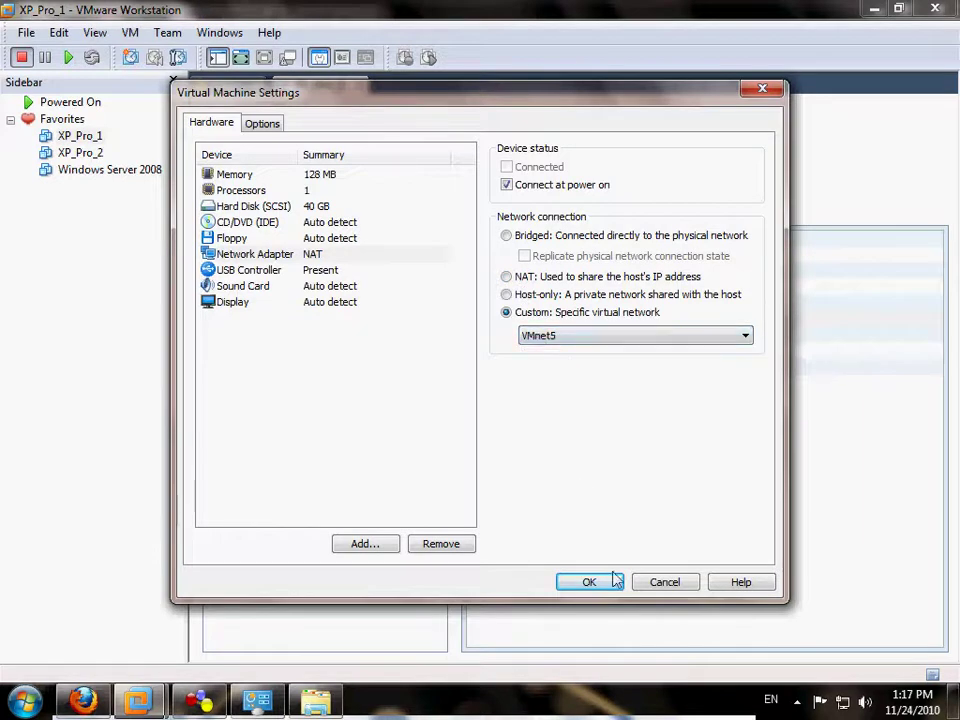
click(570, 584)
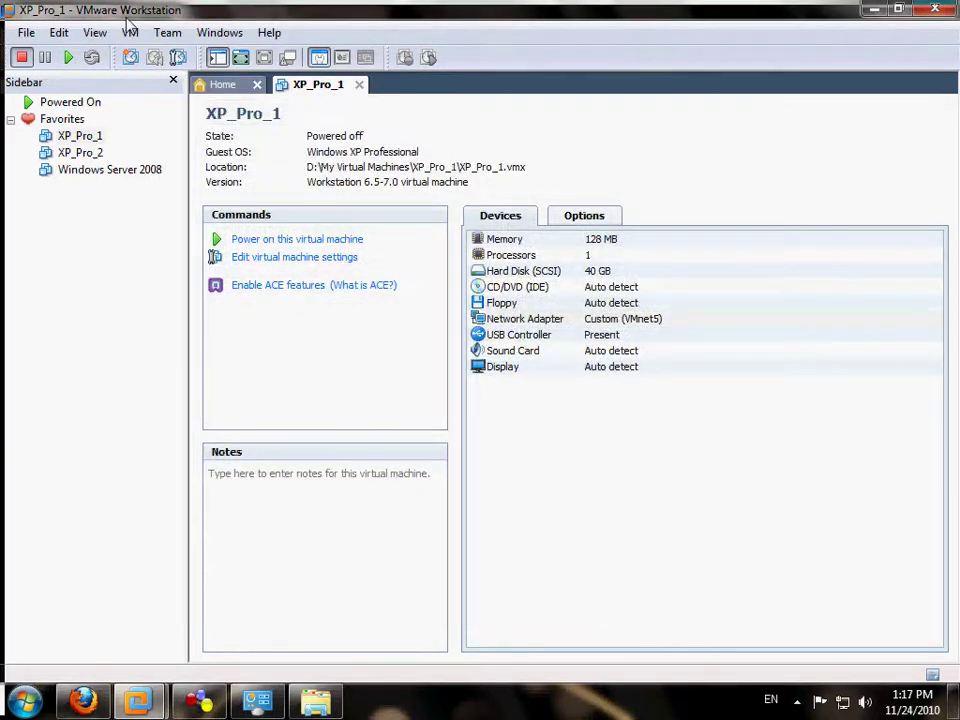
Connect XP_Pro_2's network adapter to the custom virtual network VMnet6.
click(80, 152)
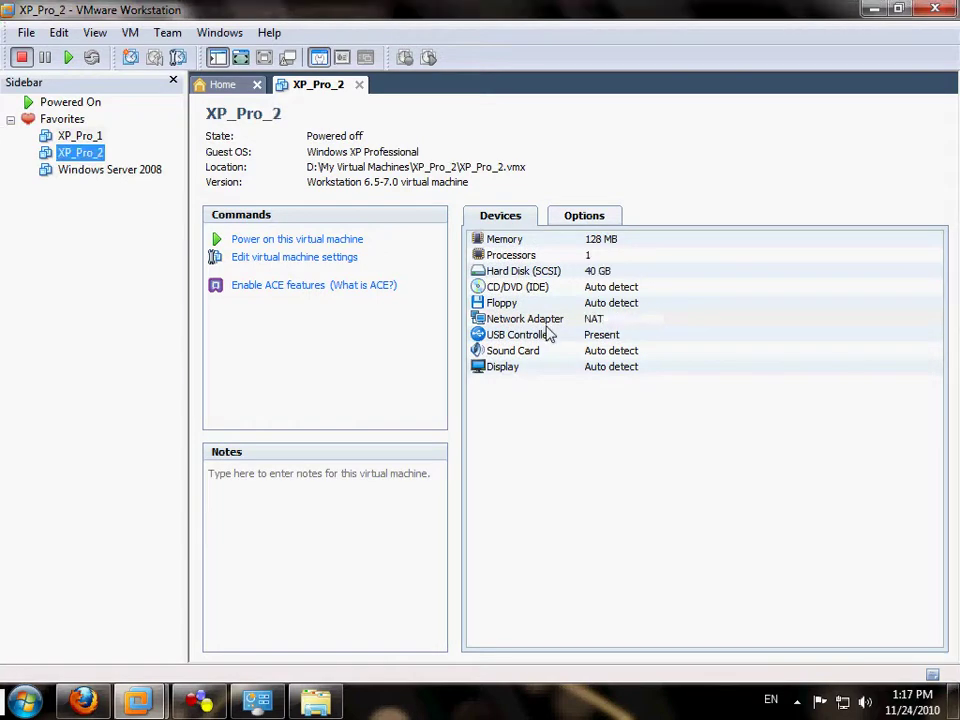
click(546, 325)
double_click(547, 326)
click(553, 313)
click(559, 338)
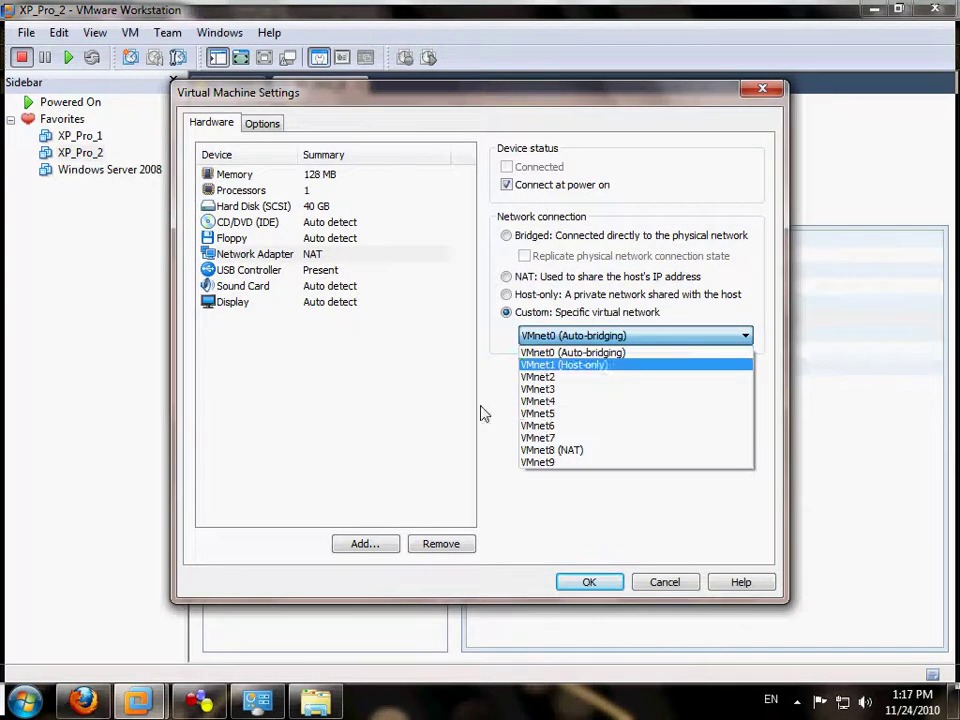
click(553, 430)
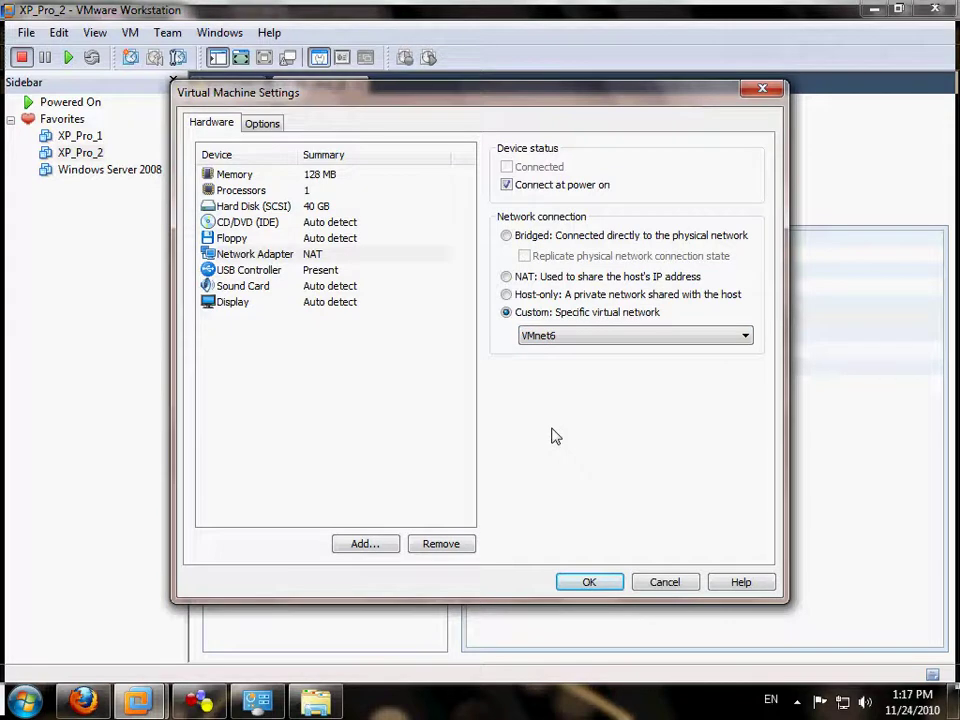
click(601, 582)
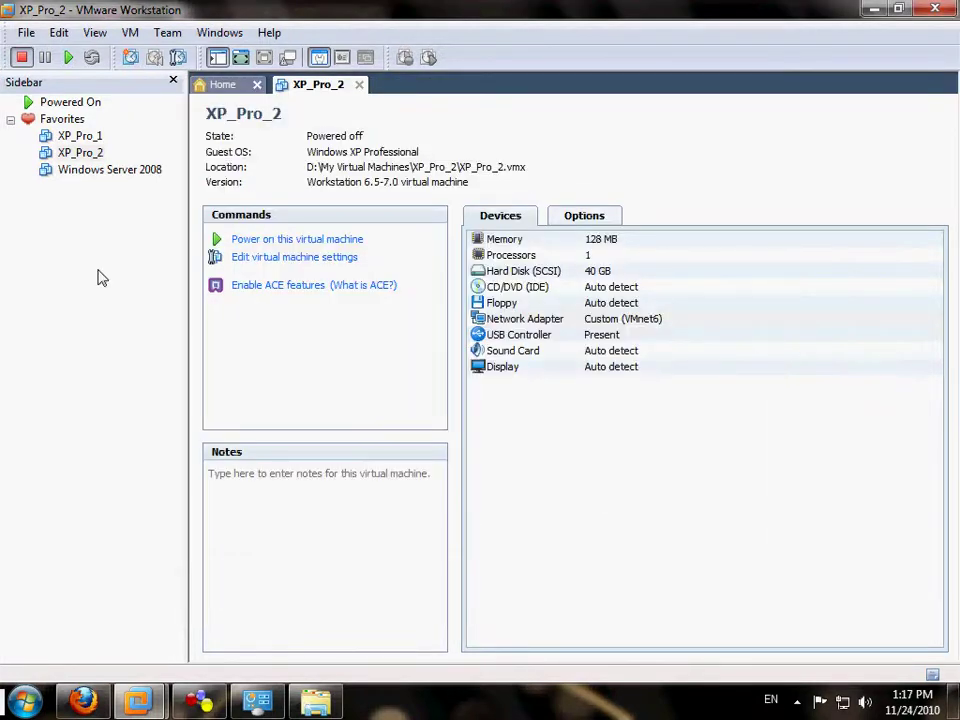
In the Virtual Network Editor, connect a host virtual adapter to VMnet5 and set its subnet IP to 192.168.10.0.
click(80, 152)
click(59, 32)
click(86, 124)
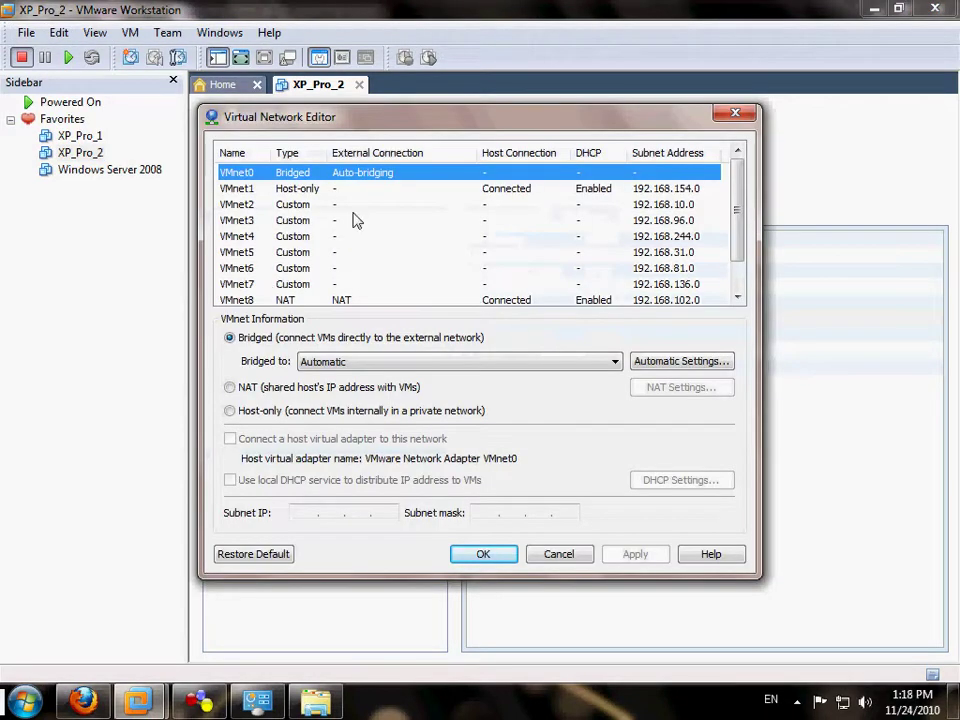
click(285, 253)
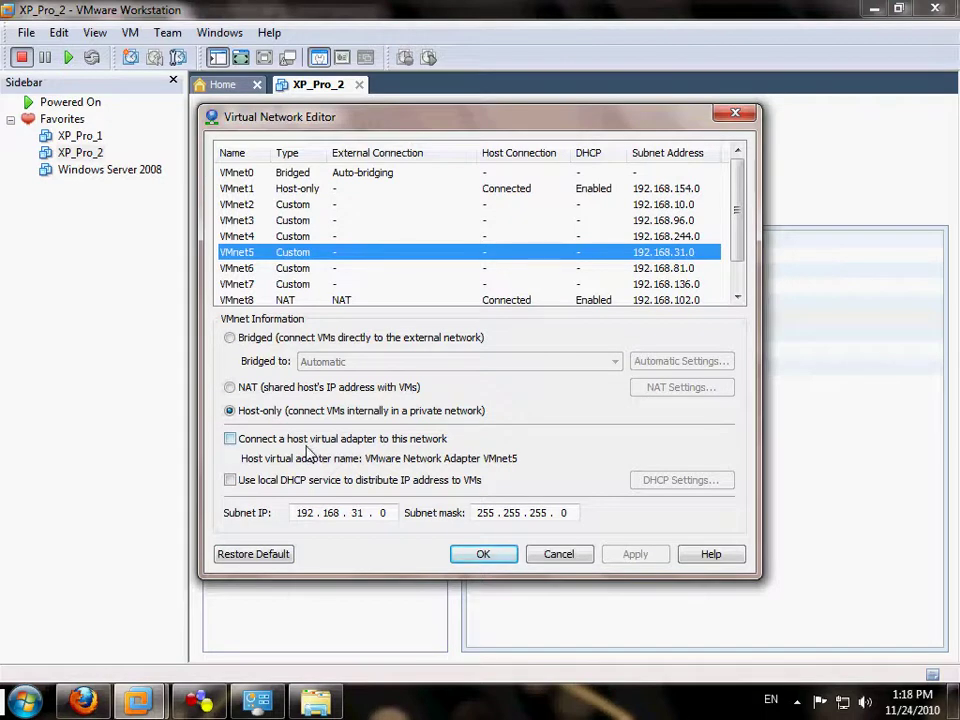
click(307, 446)
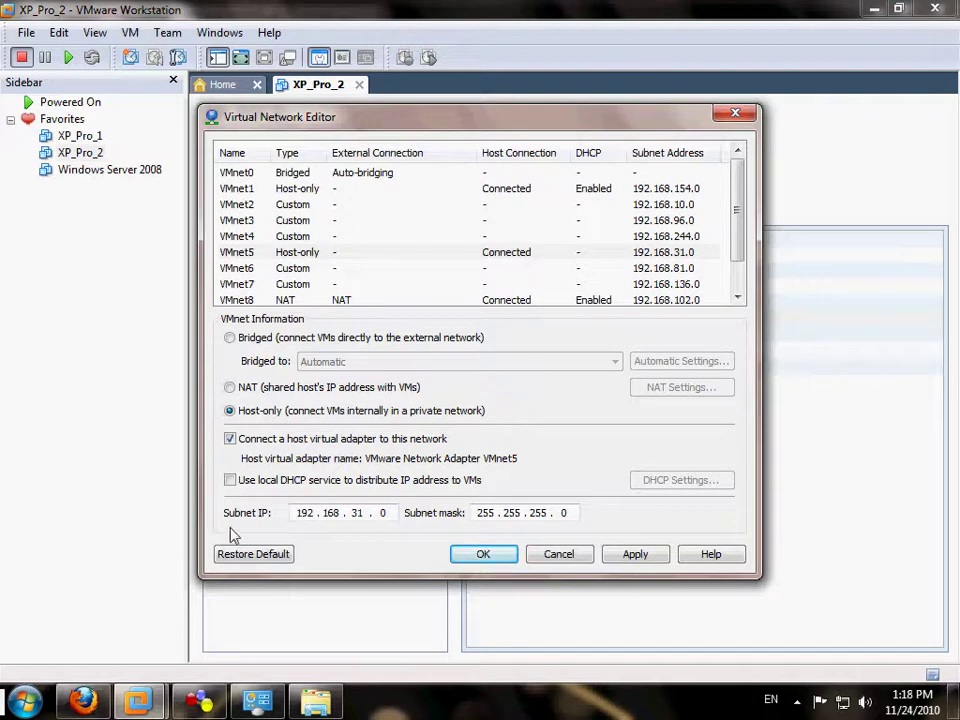
double_click(366, 512)
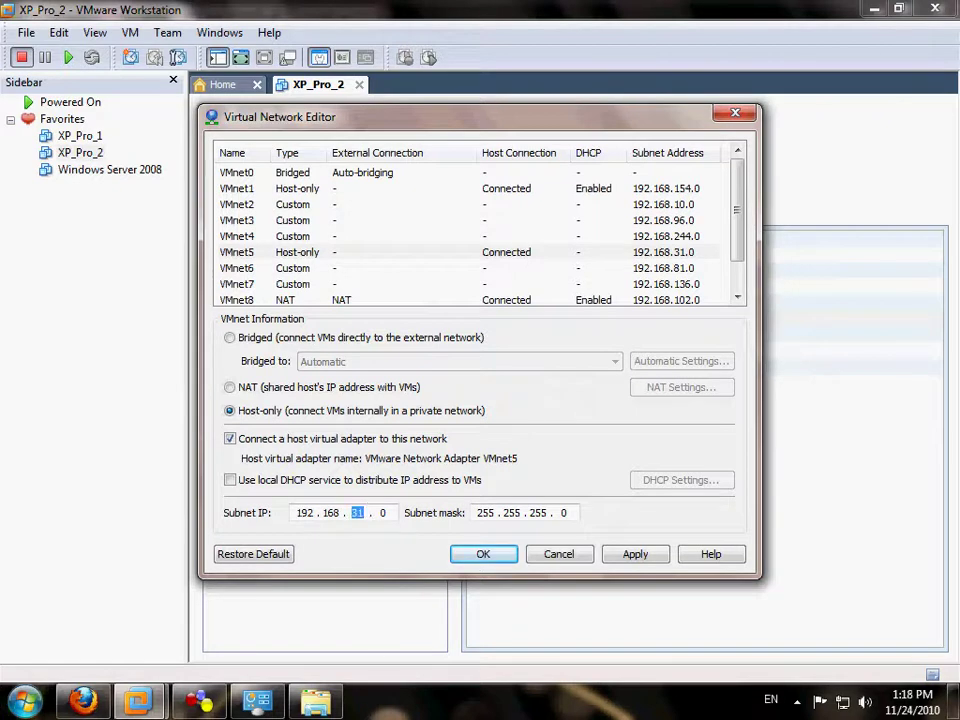
text(10)
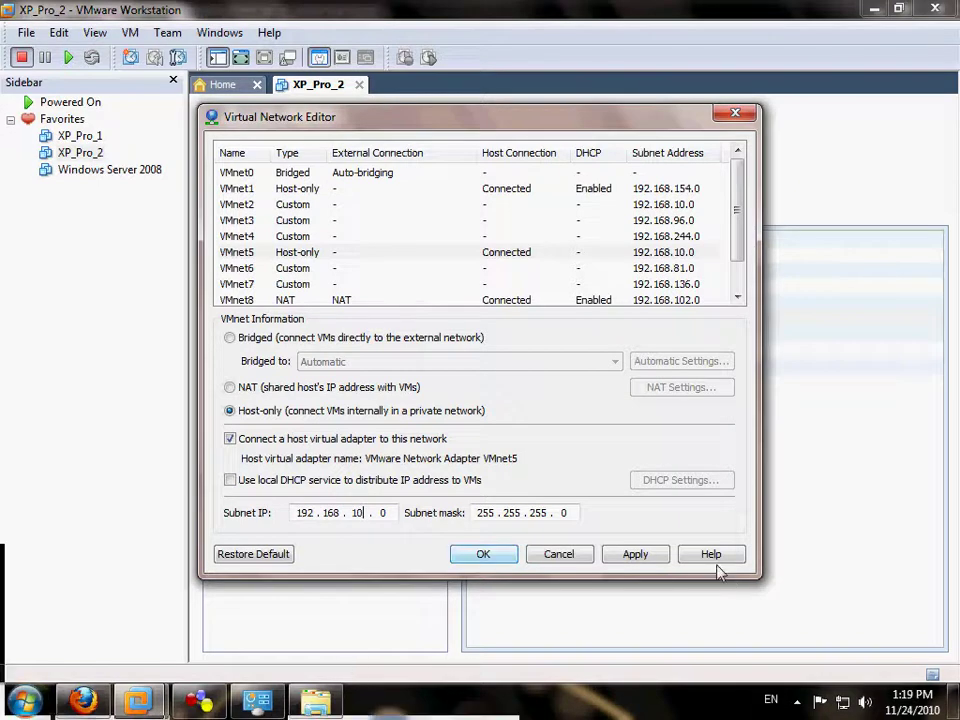
Connect a host virtual adapter to VMnet6, set its subnet IP to 172.16.10.0, and try to apply the network changes.
click(290, 270)
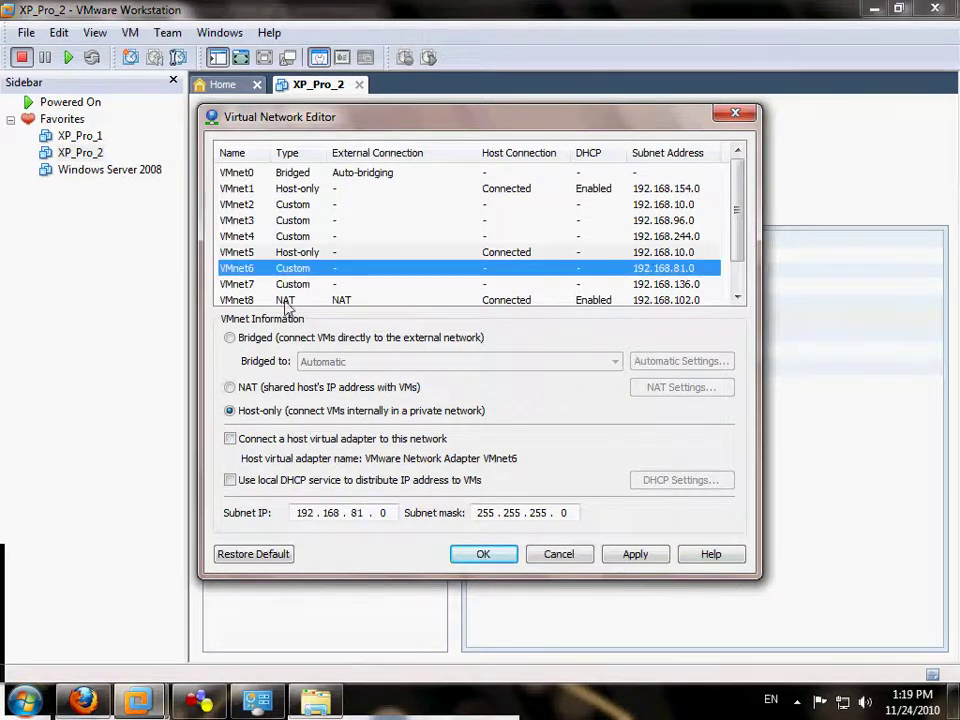
click(268, 440)
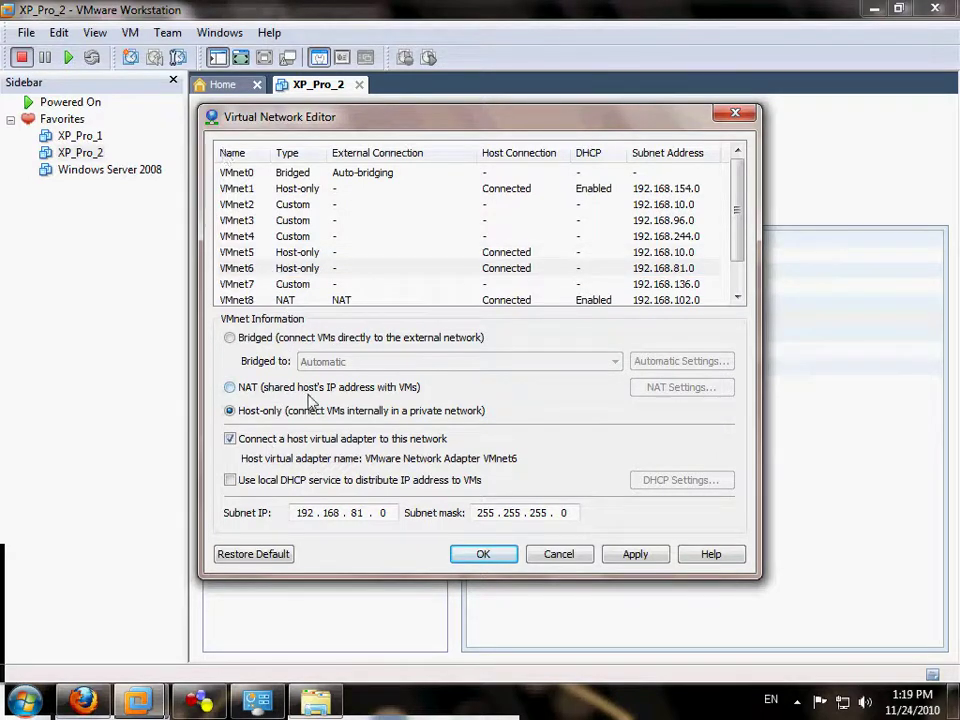
click(390, 510)
key(BackSpace)
click(386, 512)
key(BackSpace)
key(BackSpace)
key(BackSpace)
key(BackSpace)
key(BackSpace)
key(BackSpace)
text(172 . 1)
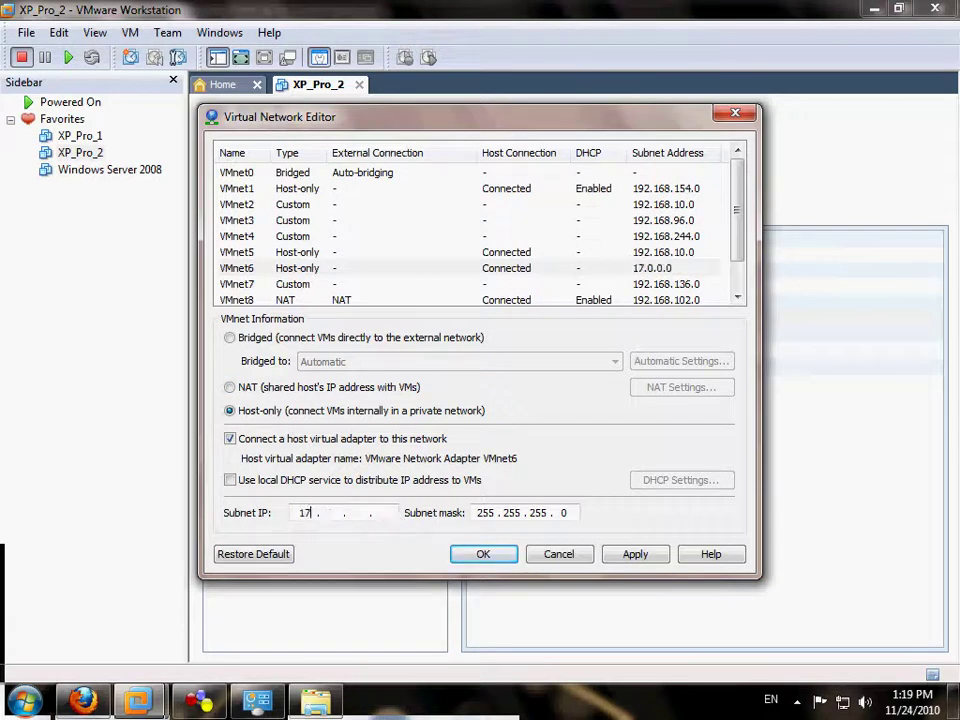
text(6 . 10 . 0)
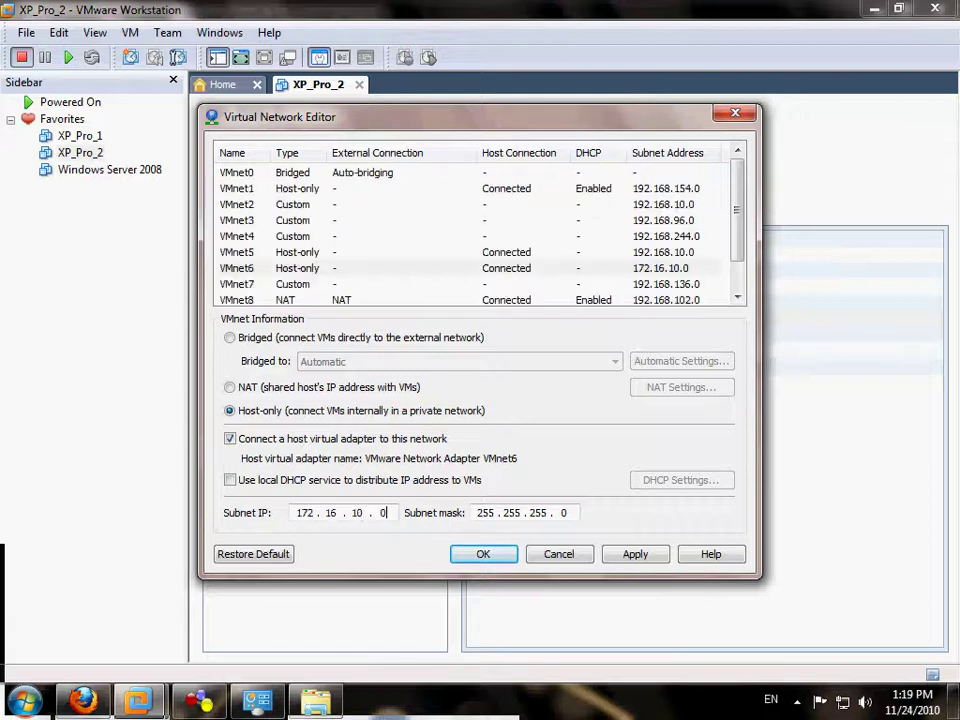
click(634, 556)
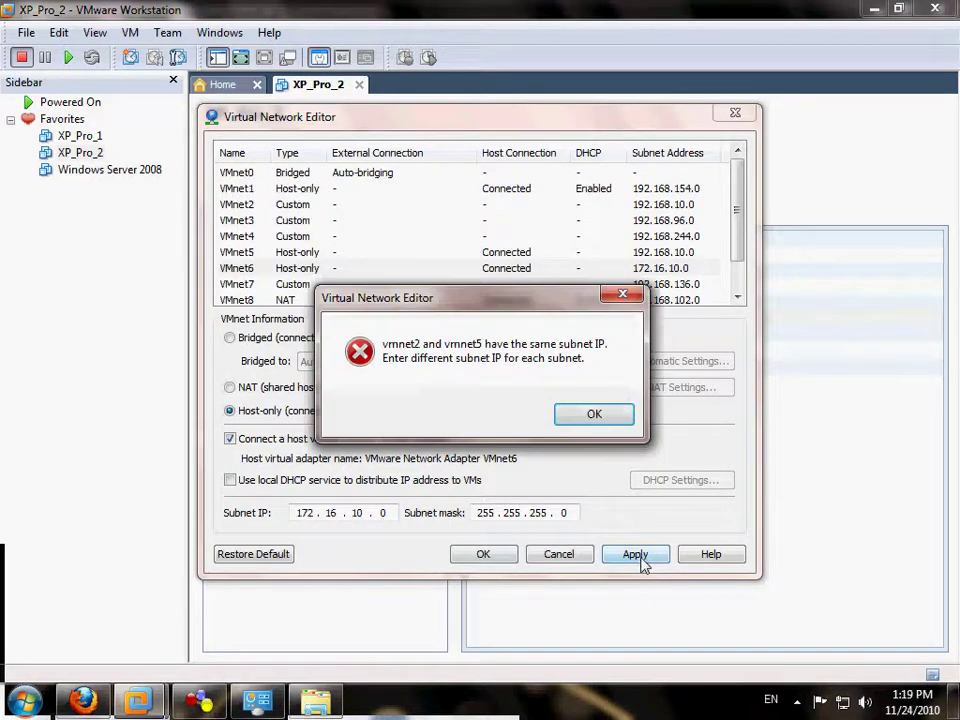
drag(525, 305, 482, 369)
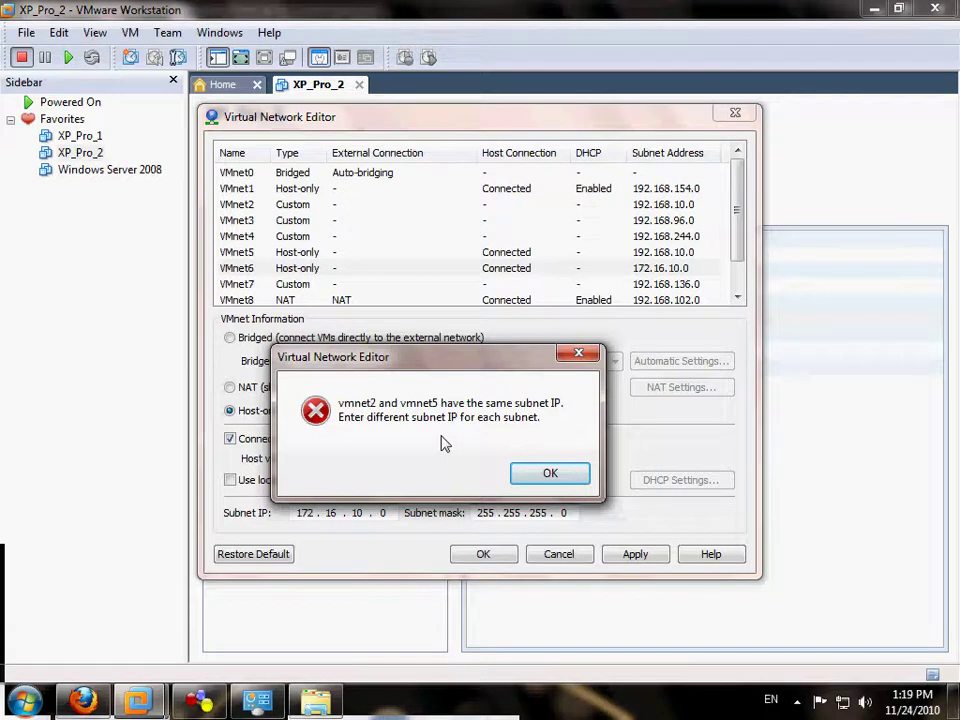
click(550, 474)
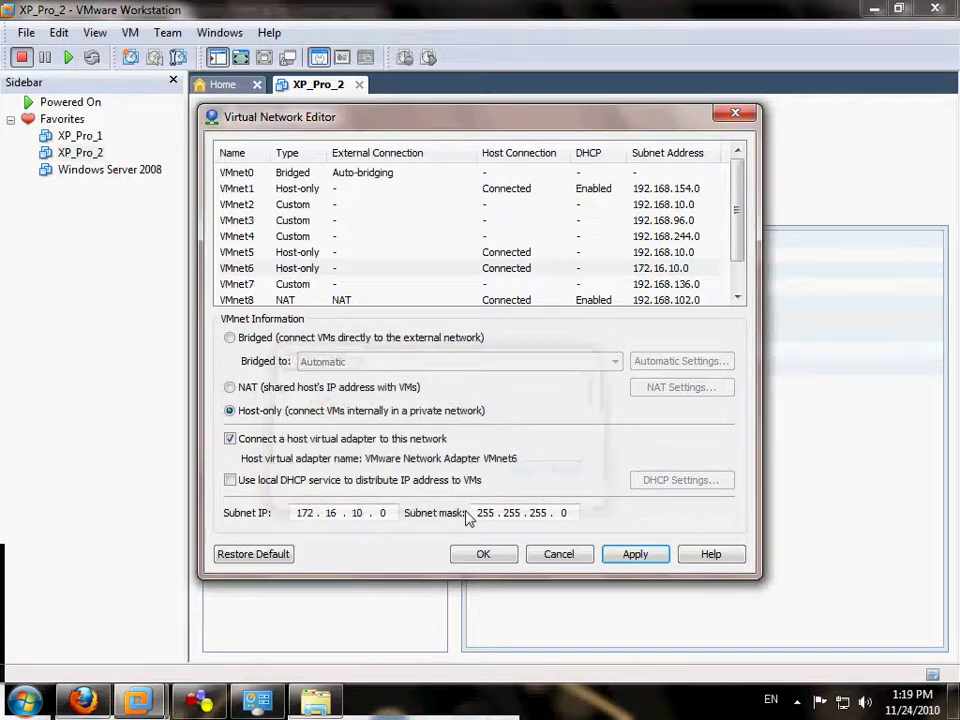
Set VMnet2's subnet IP to 192.168.20.0, then apply the virtual network changes and close the editor.
click(240, 206)
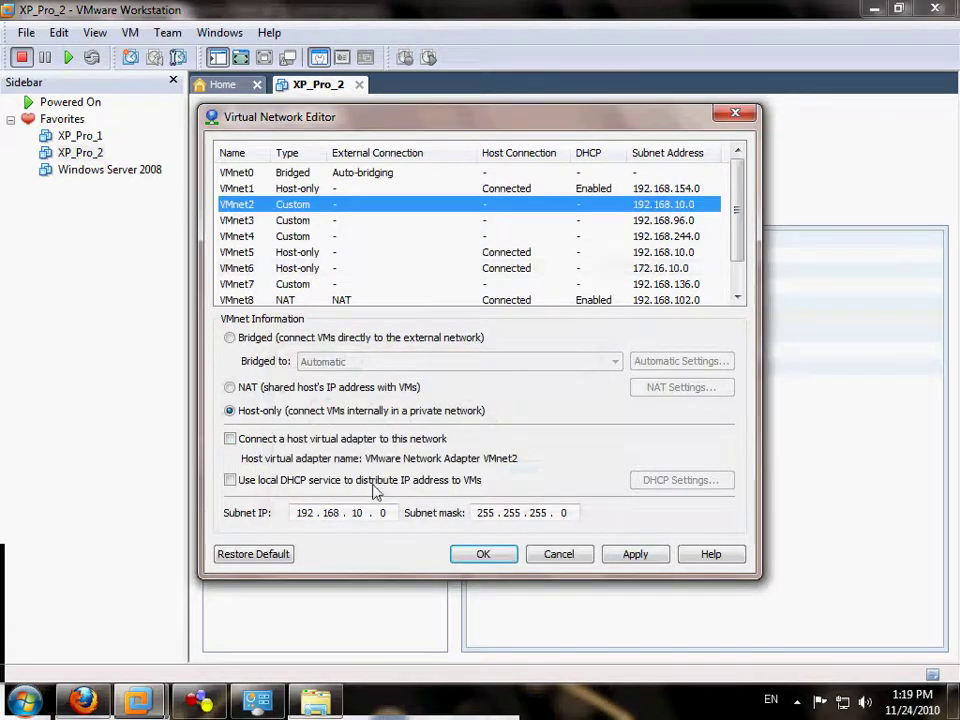
double_click(360, 512)
text(20)
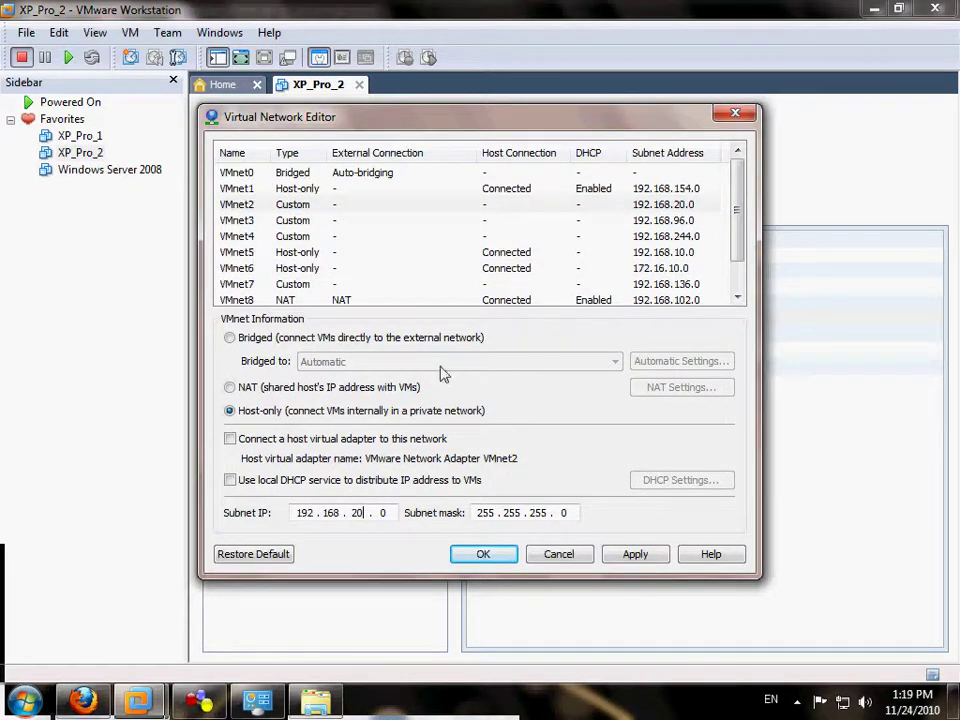
click(262, 253)
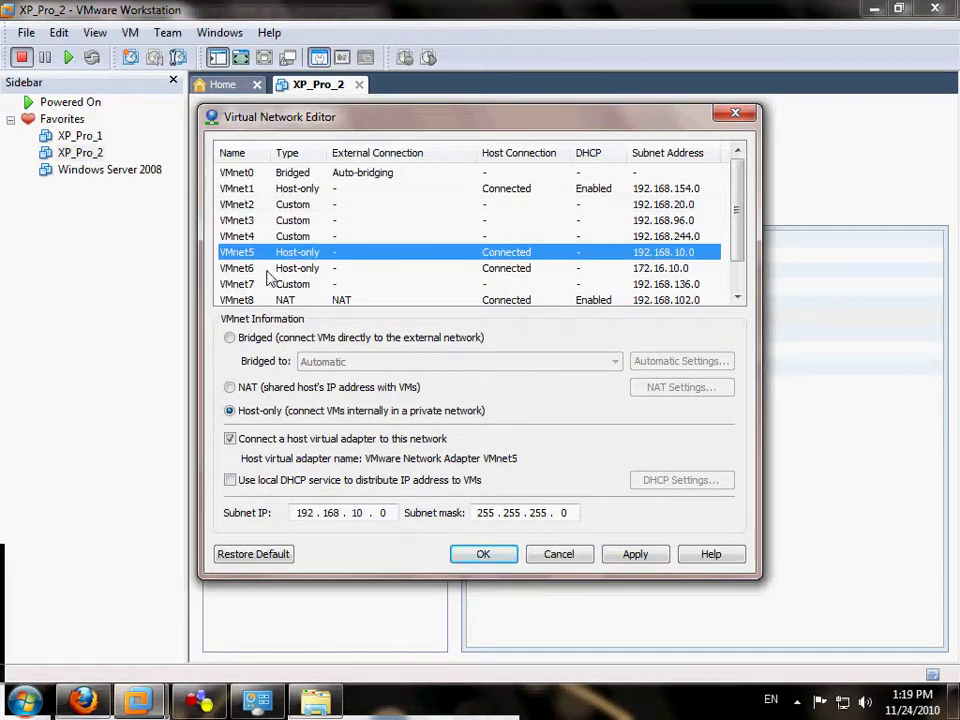
click(266, 269)
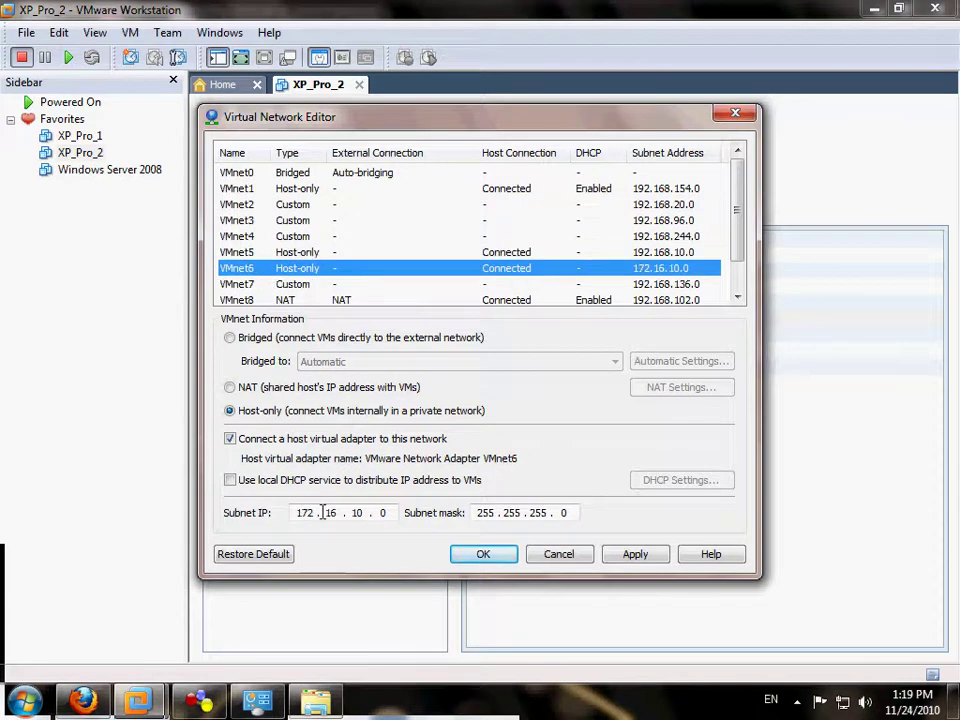
click(650, 555)
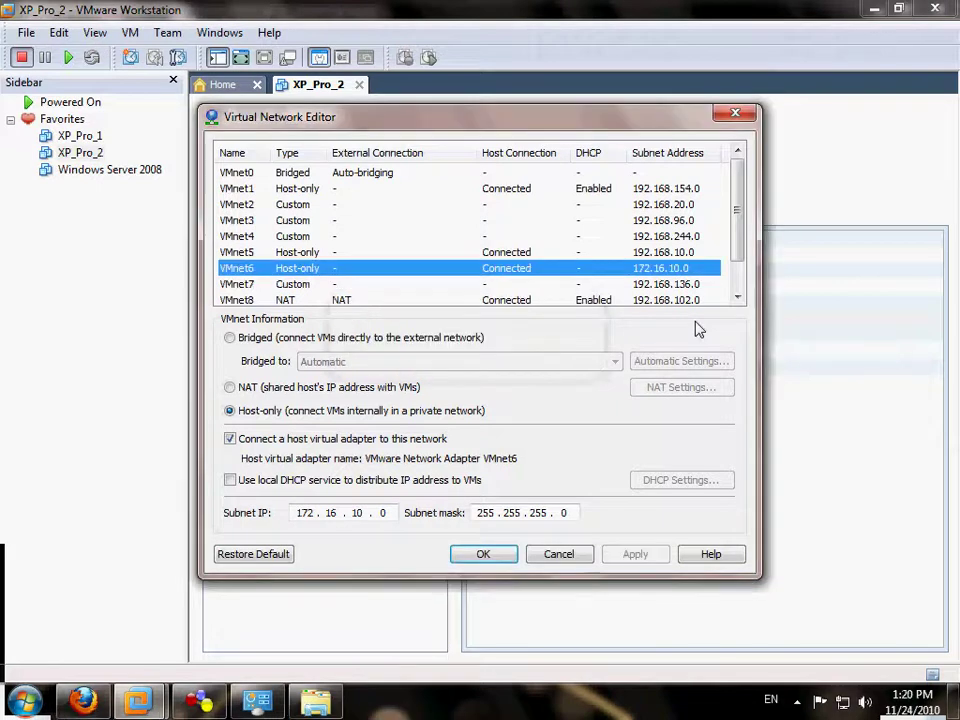
click(482, 553)
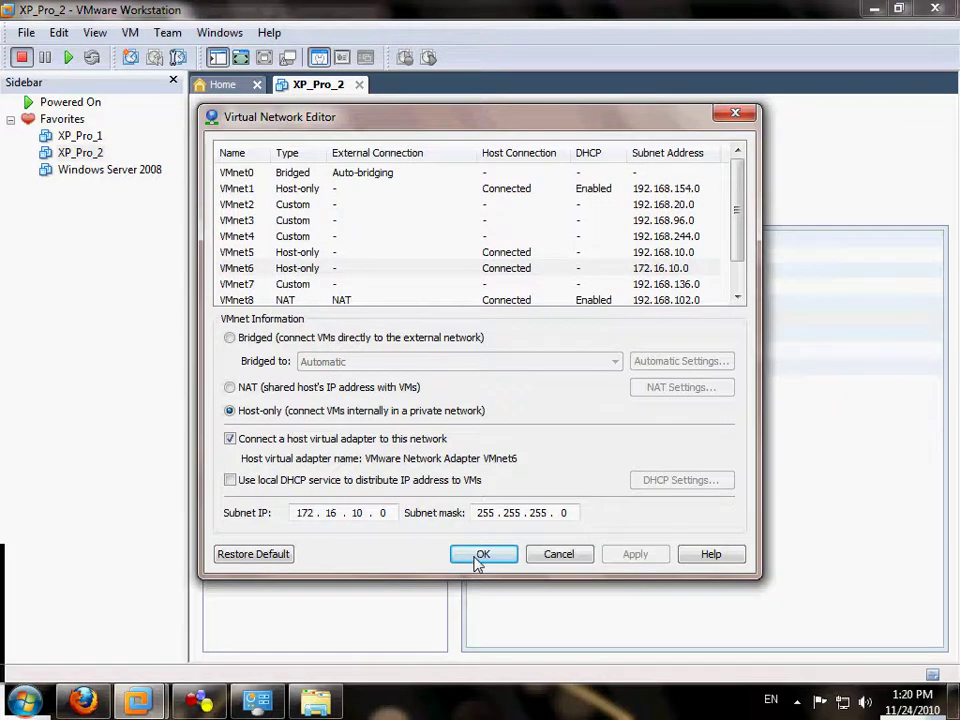
click(477, 560)
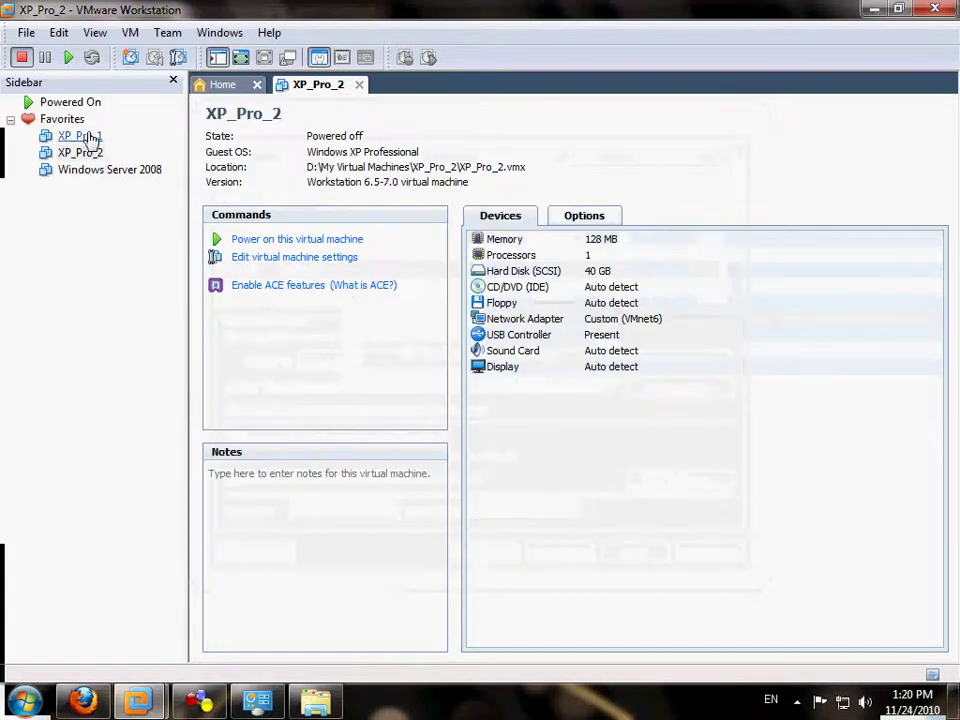
Power on the XP_Pro_1 virtual machine.
click(82, 140)
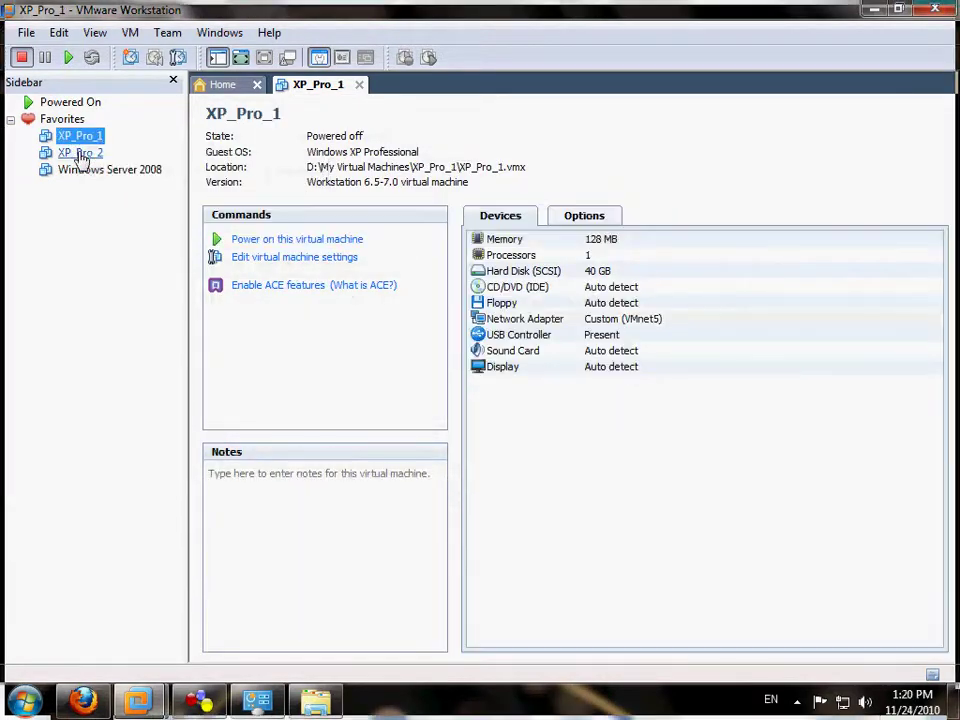
click(80, 155)
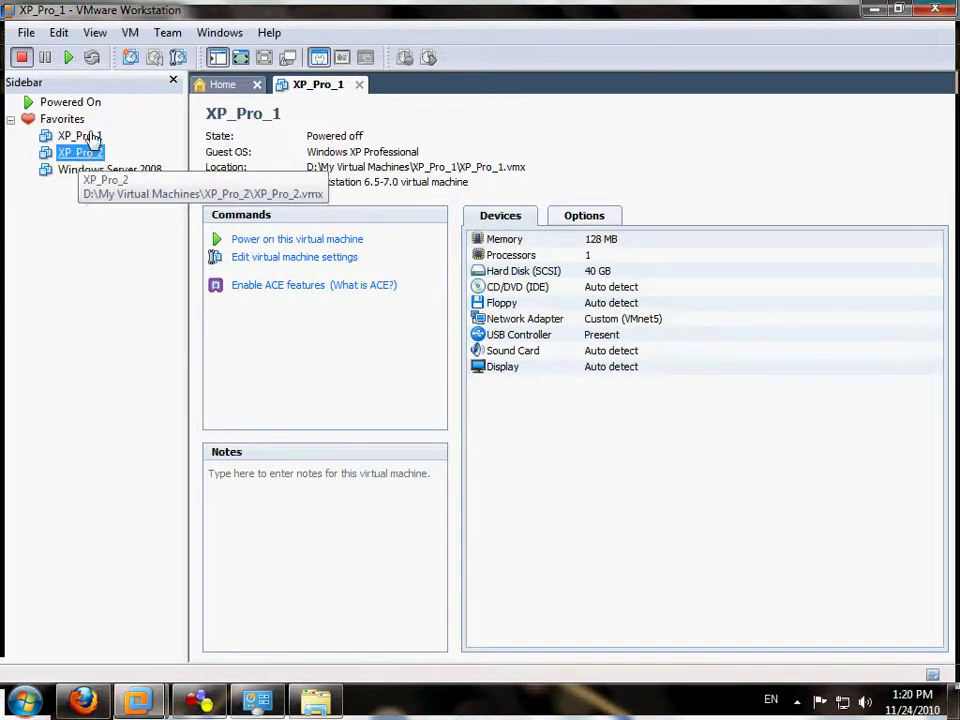
click(90, 140)
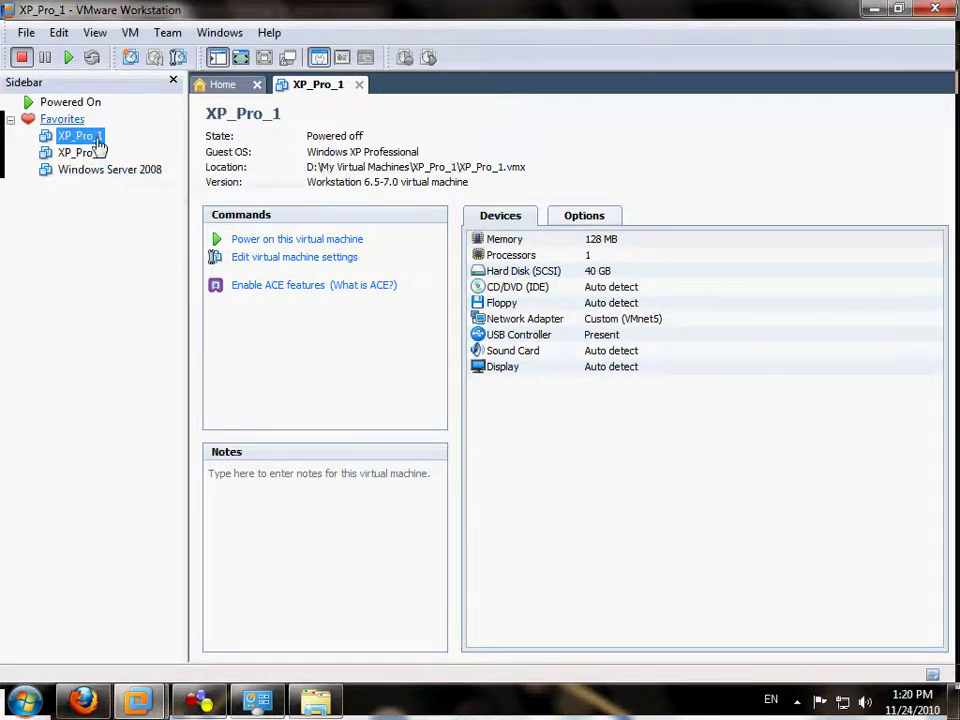
click(68, 57)
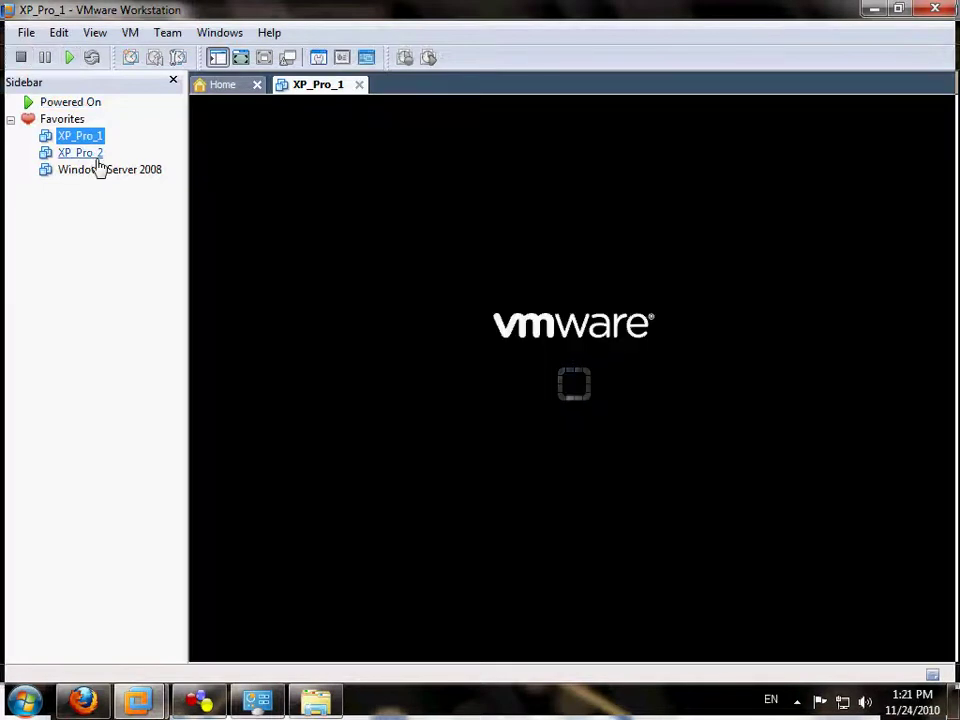
Power on the XP_Pro_2 virtual machine and switch back to the XP_Pro_1 display.
click(80, 153)
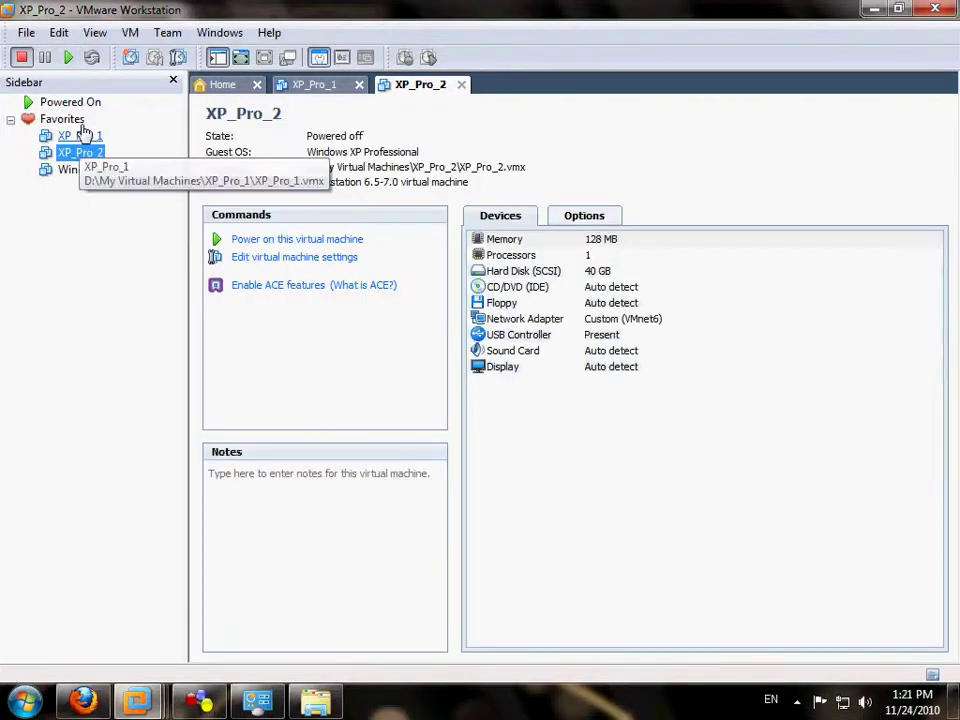
click(68, 59)
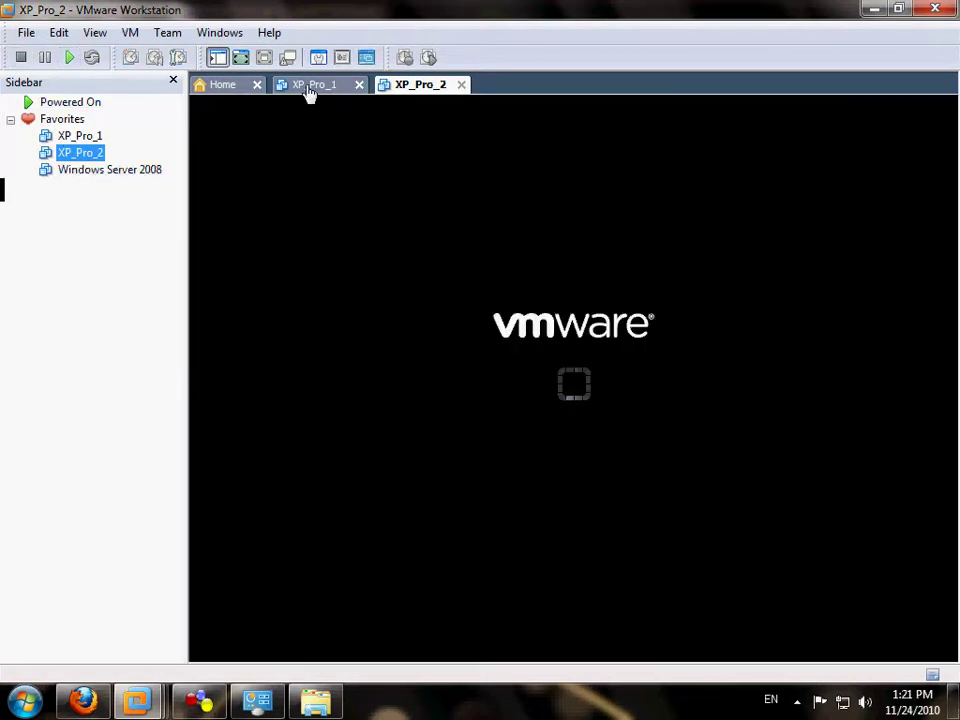
click(312, 85)
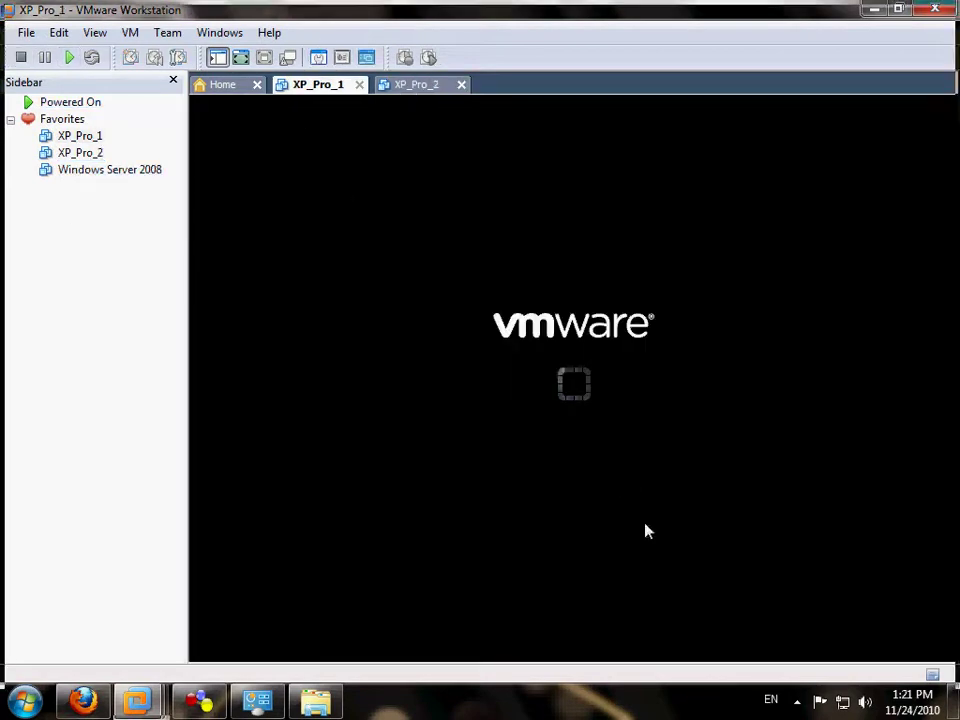
click(797, 700)
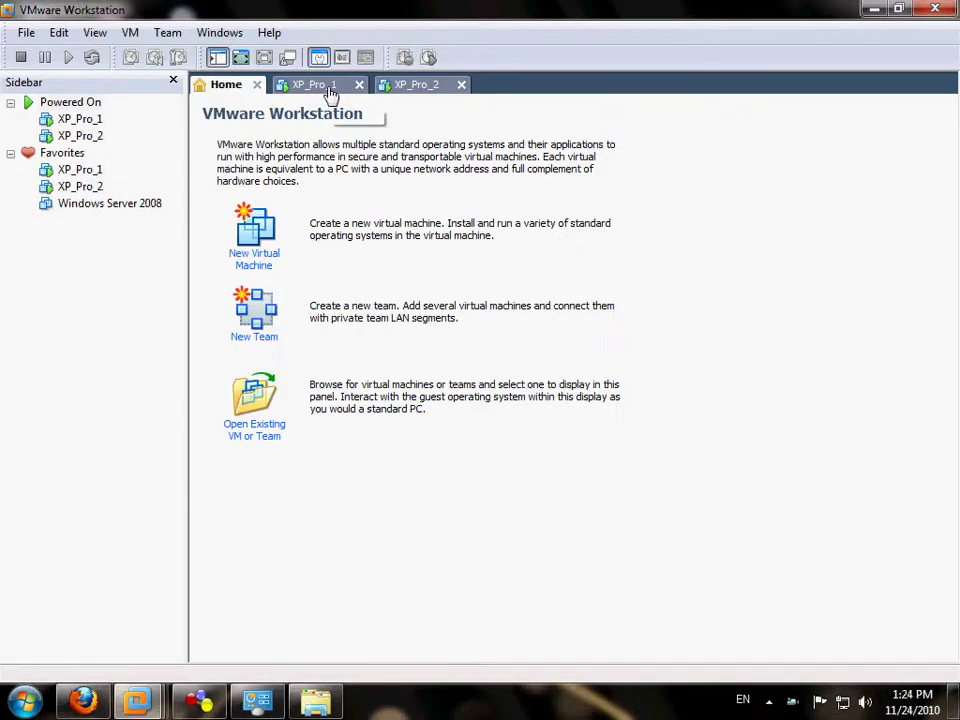
Check the desktops of XP_Pro_1 and XP_Pro_2, dismissing the security alert in XP_Pro_2.
click(328, 86)
click(414, 88)
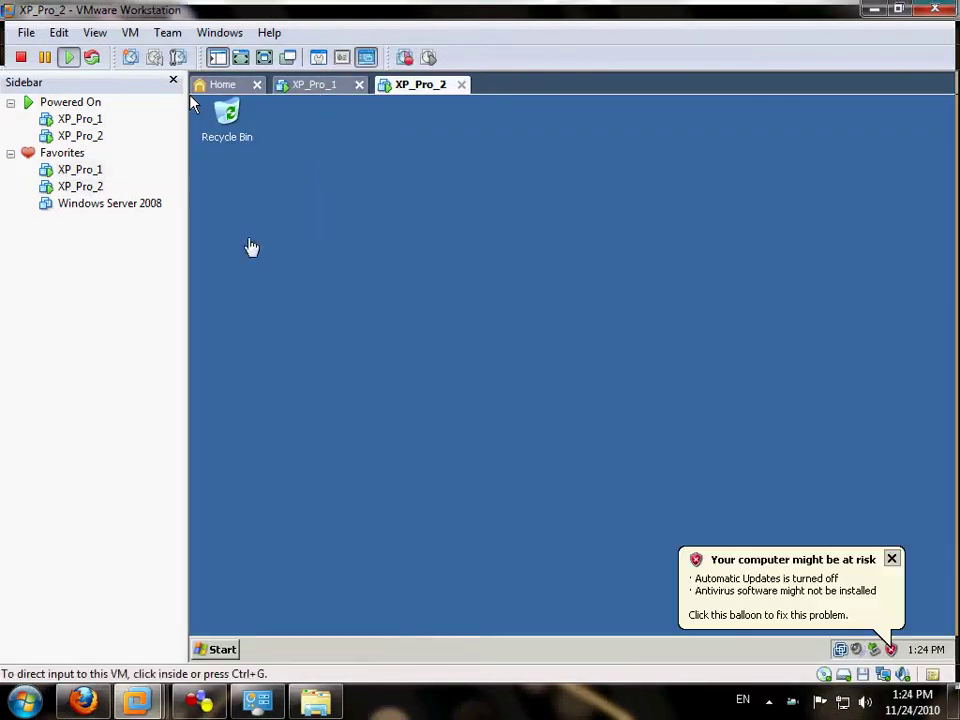
click(891, 559)
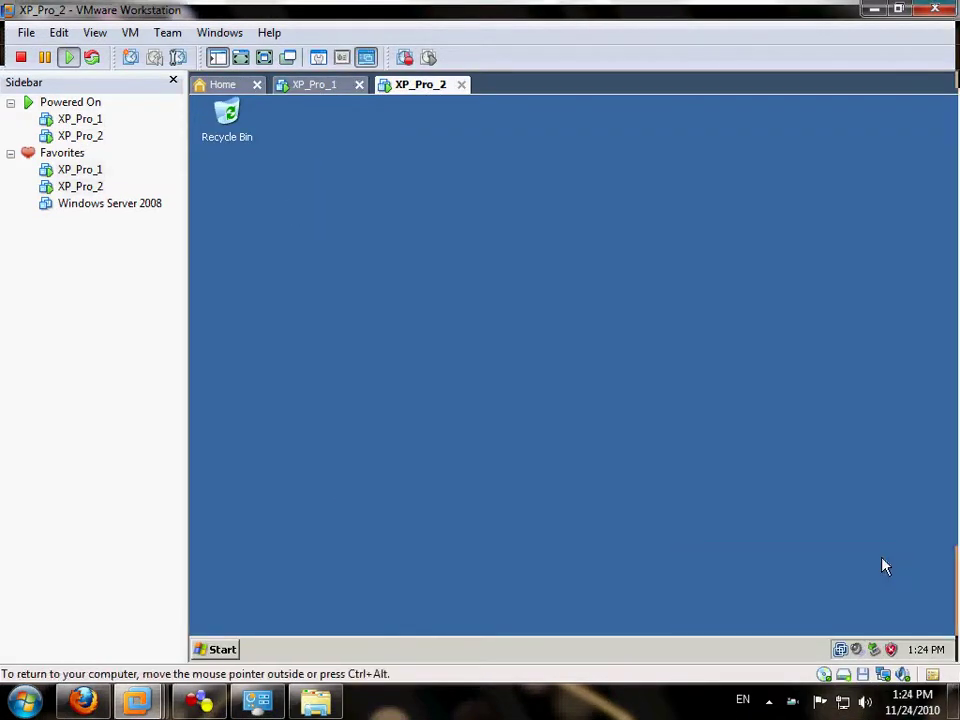
click(310, 88)
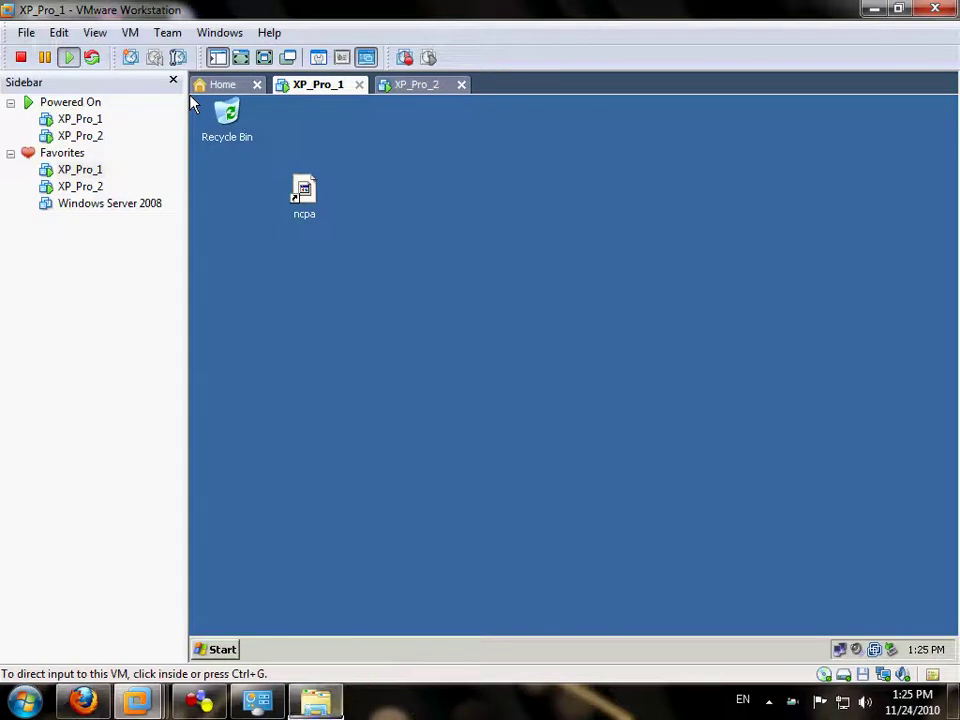
Review the host's network connections in Network and Sharing Center and the adapters reported by GNS3's Network device list script.
click(25, 700)
click(303, 427)
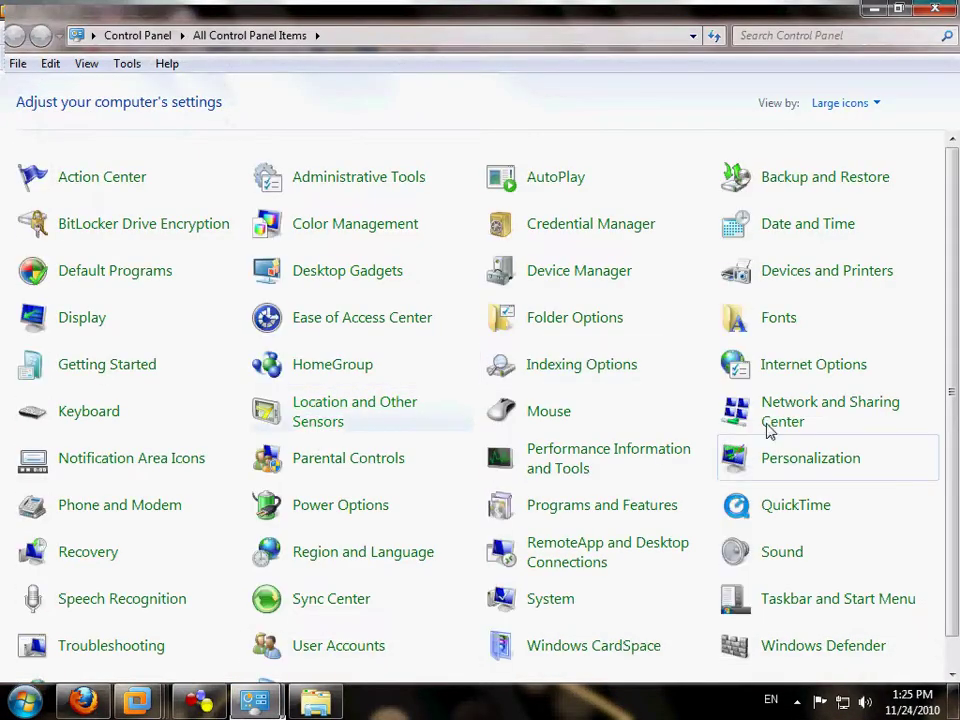
click(790, 415)
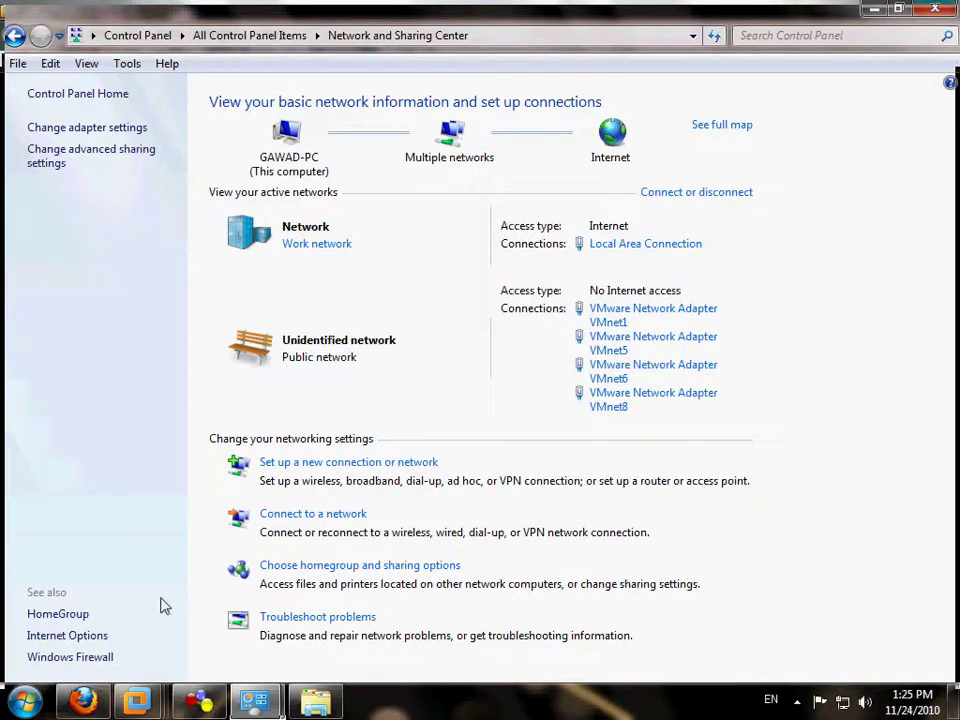
click(338, 708)
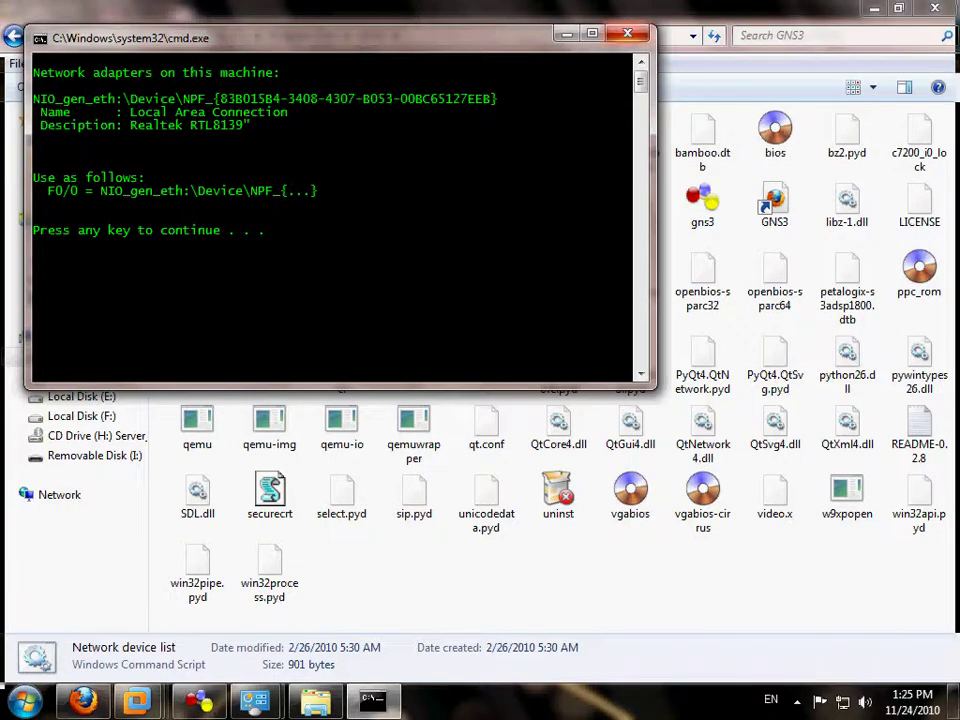
click(627, 34)
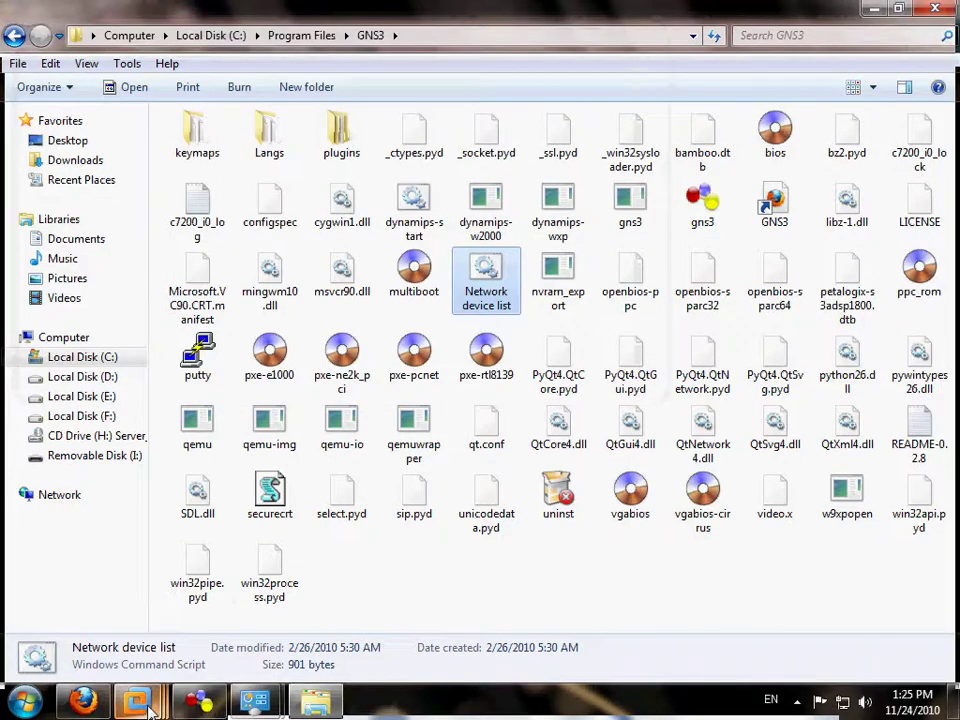
Return to VMware Workstation and suspend both virtual machines, XP_Pro_1 and XP_Pro_2.
mouse_move(148, 708)
click(300, 585)
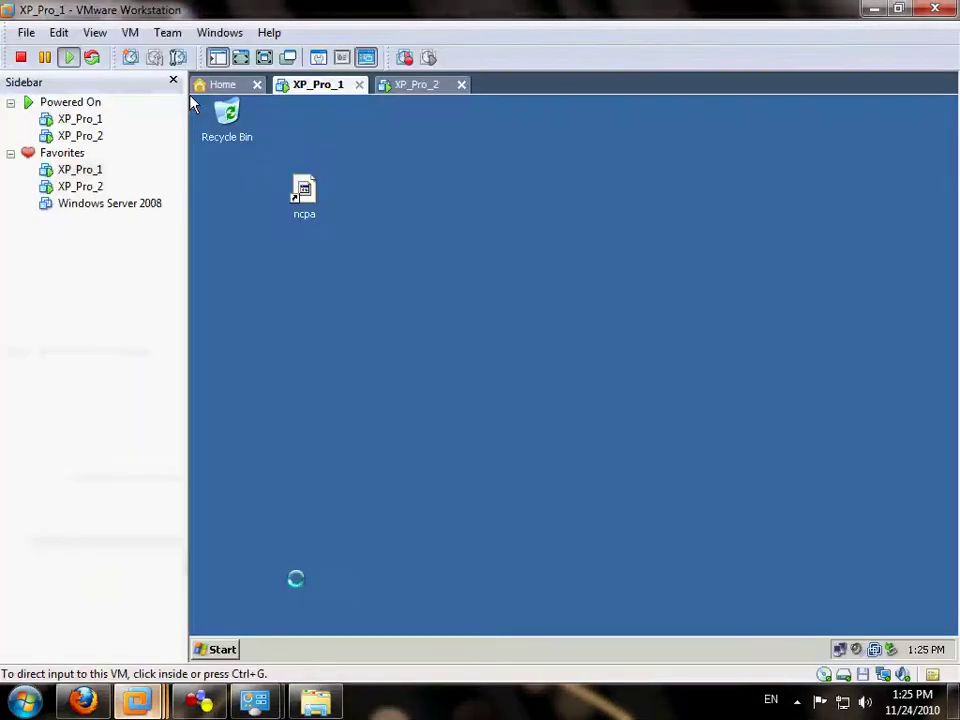
click(46, 58)
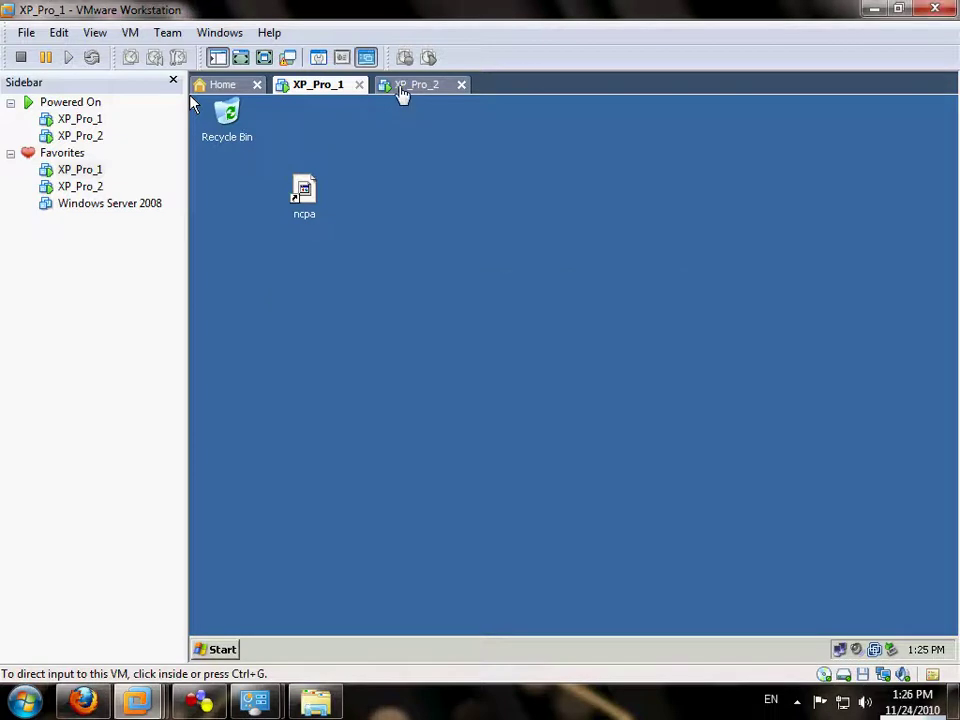
click(403, 88)
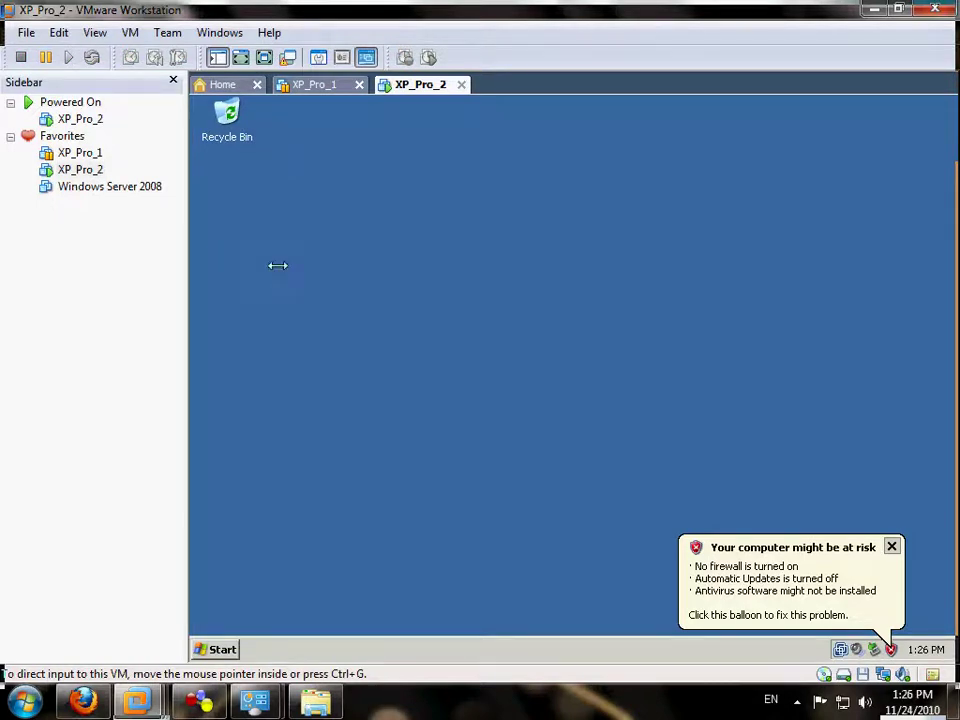
key(ctrl+z)
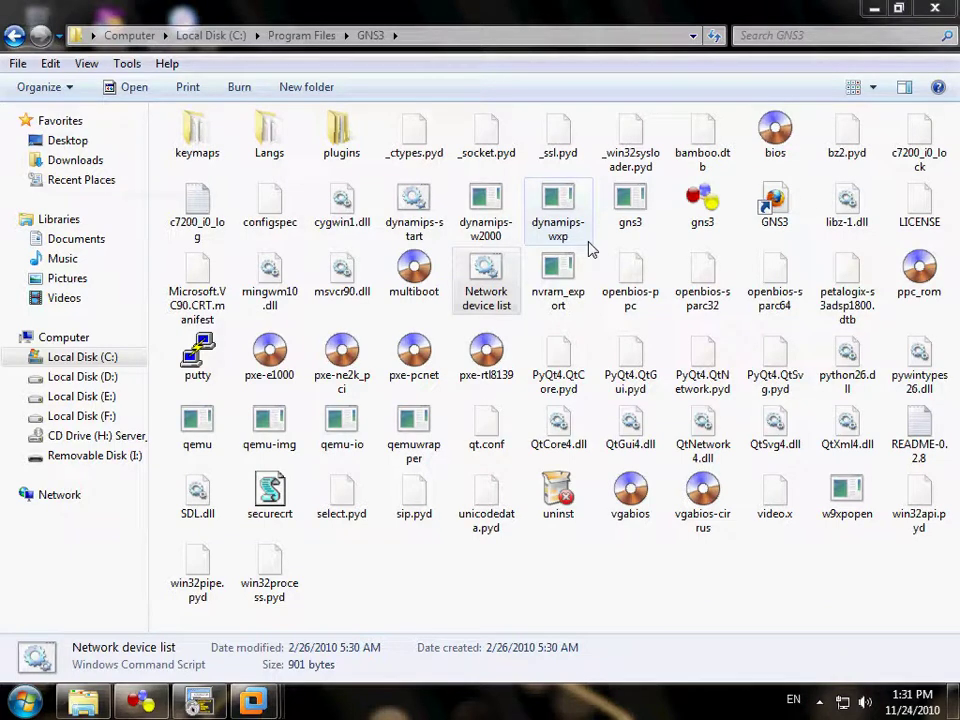
Run the Network device list script in the GNS3 folder, examine the VMware adapters, and close its output.
double_click(490, 284)
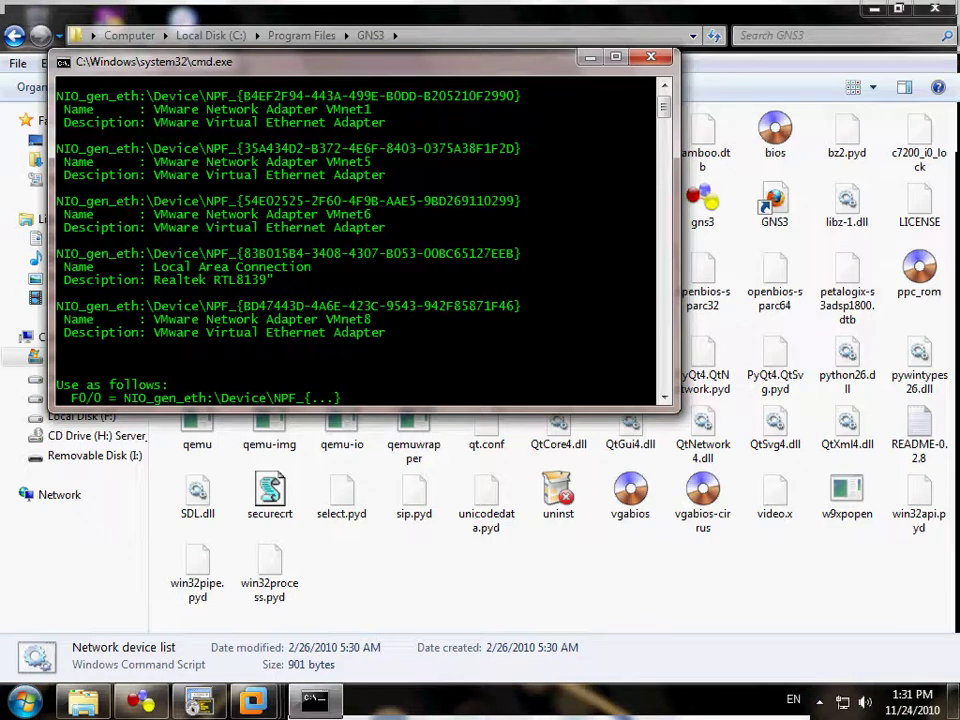
drag(300, 61, 435, 101)
key(Return)
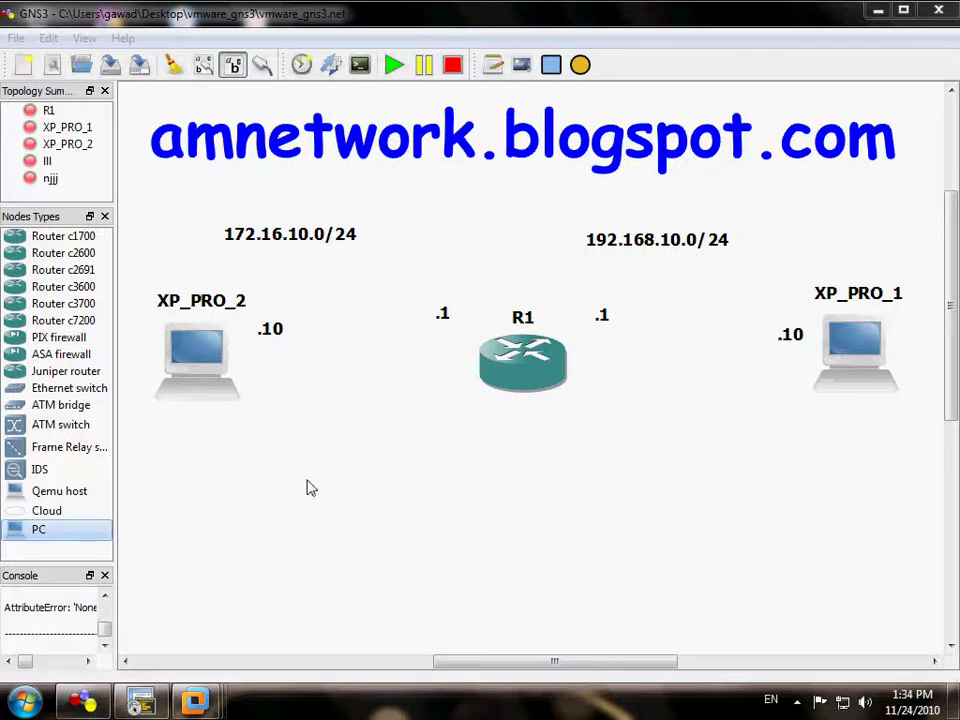
In the GNS3 topology, add the VMware Network Adapter VMnet5 as a generic Ethernet NIO on the XP_PRO_1 node.
click(619, 490)
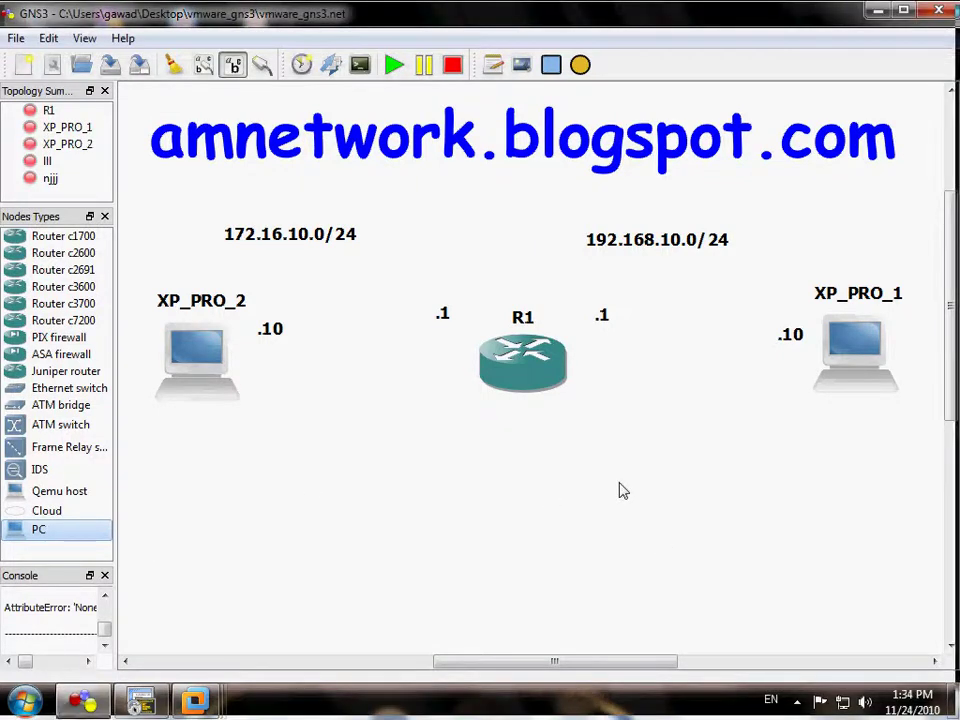
double_click(853, 336)
click(200, 104)
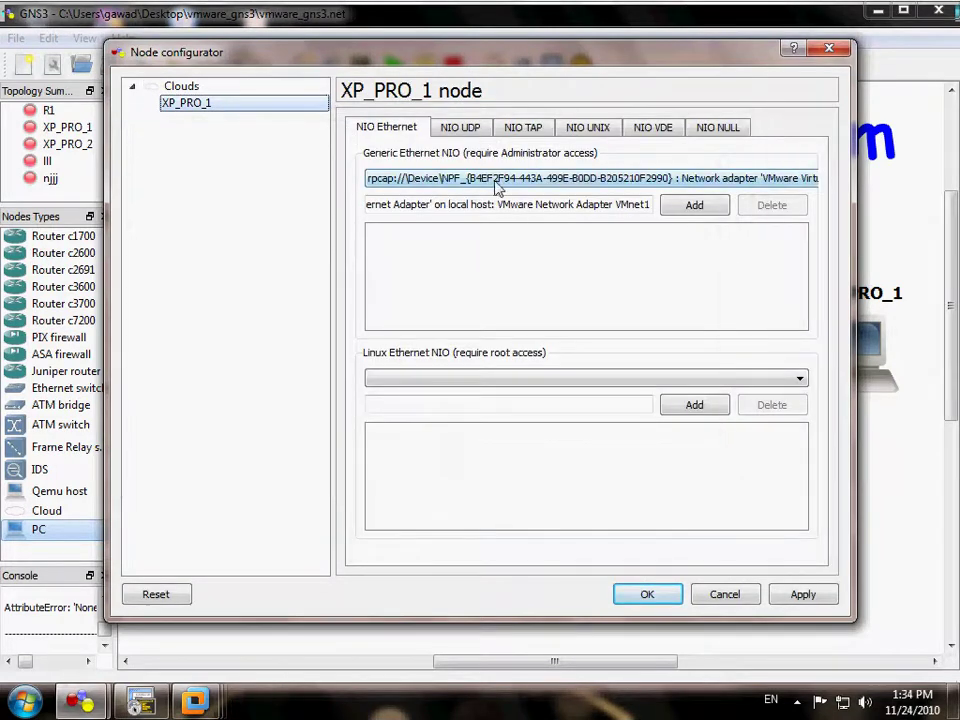
click(497, 186)
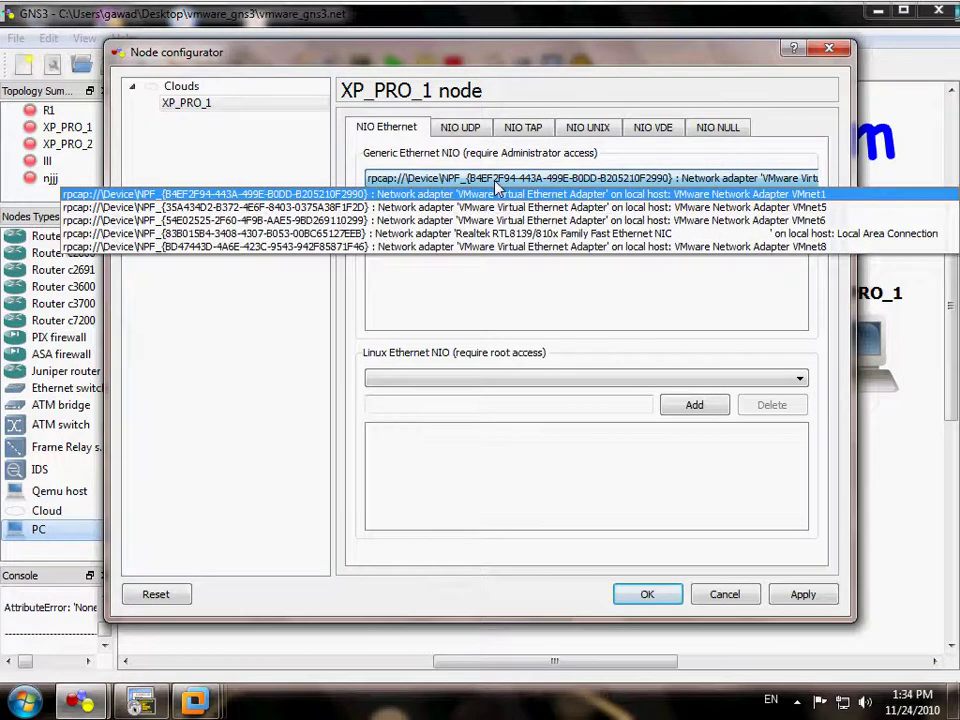
click(765, 210)
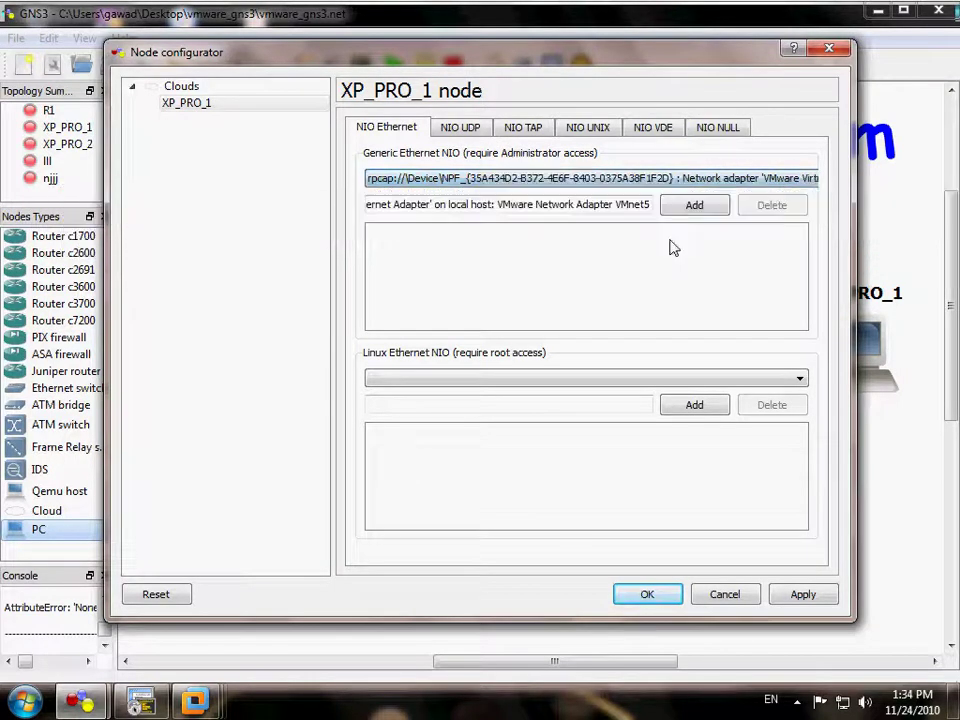
click(692, 206)
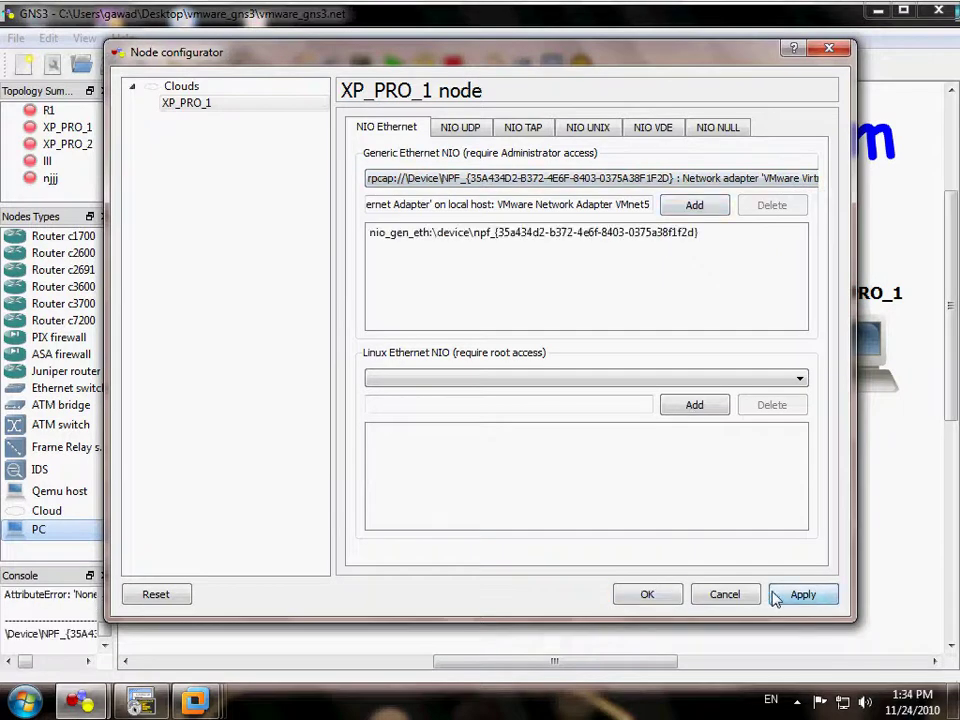
click(648, 596)
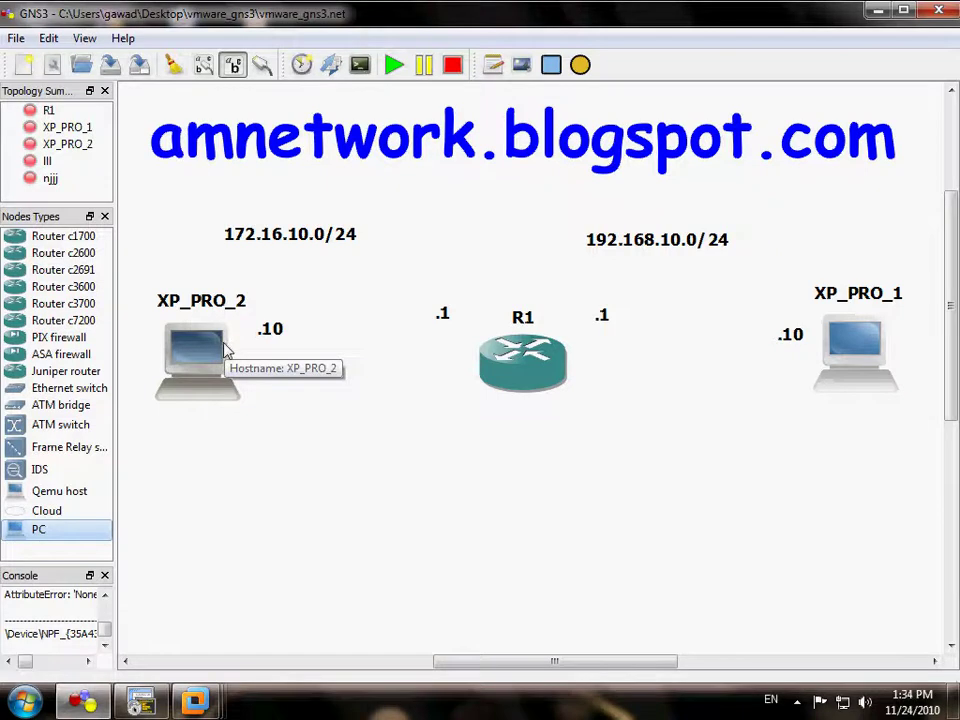
Add the VMware Network Adapter VMnet6 as a generic Ethernet NIO on the XP_PRO_2 node.
double_click(224, 350)
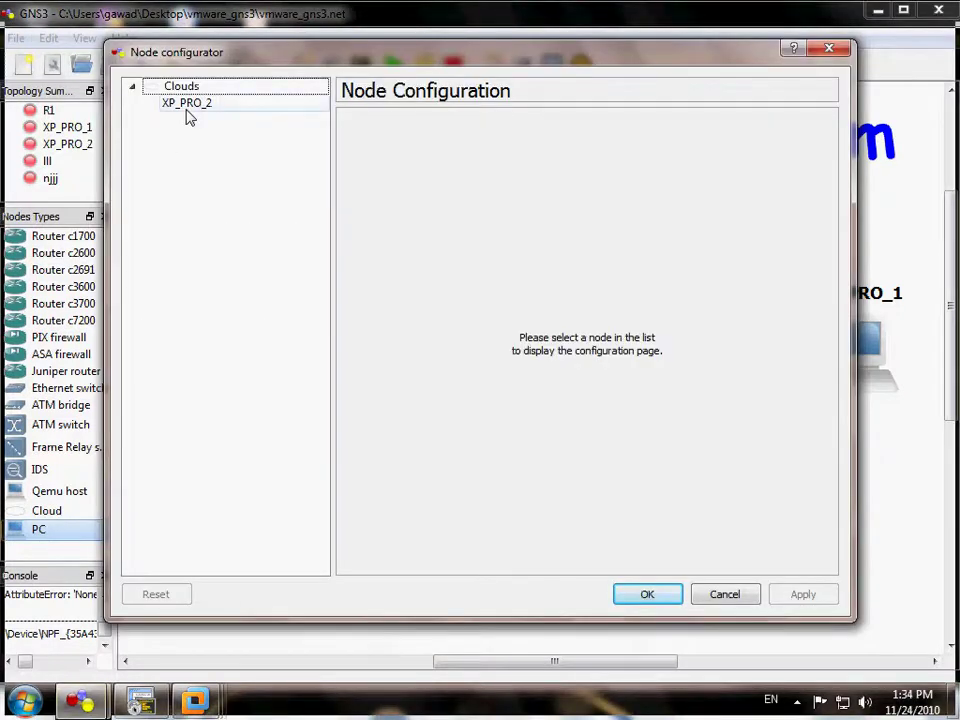
click(186, 108)
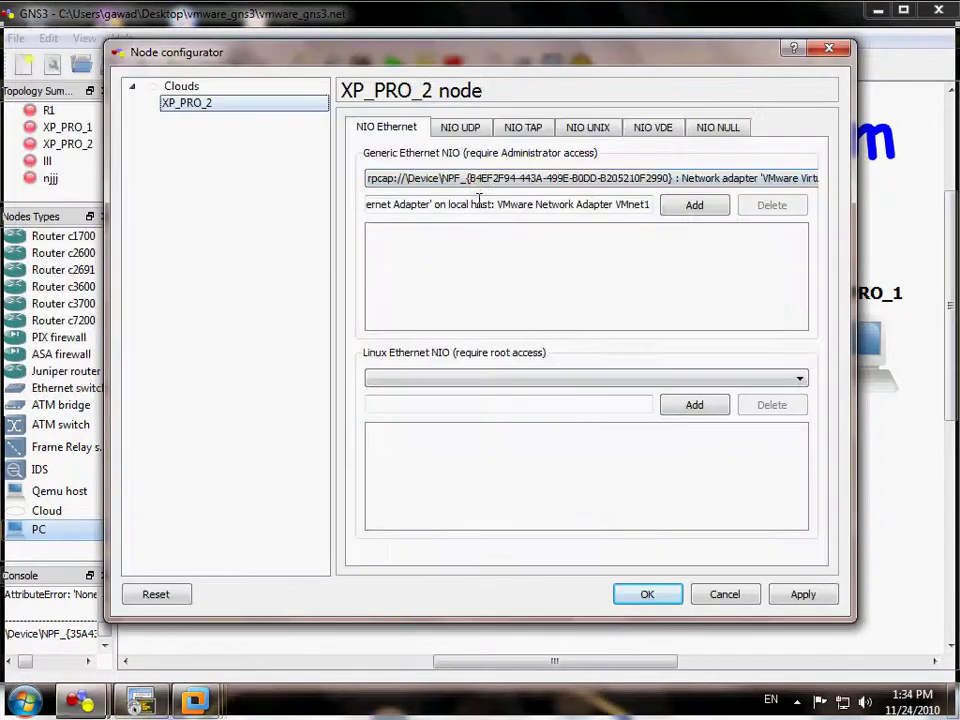
click(479, 182)
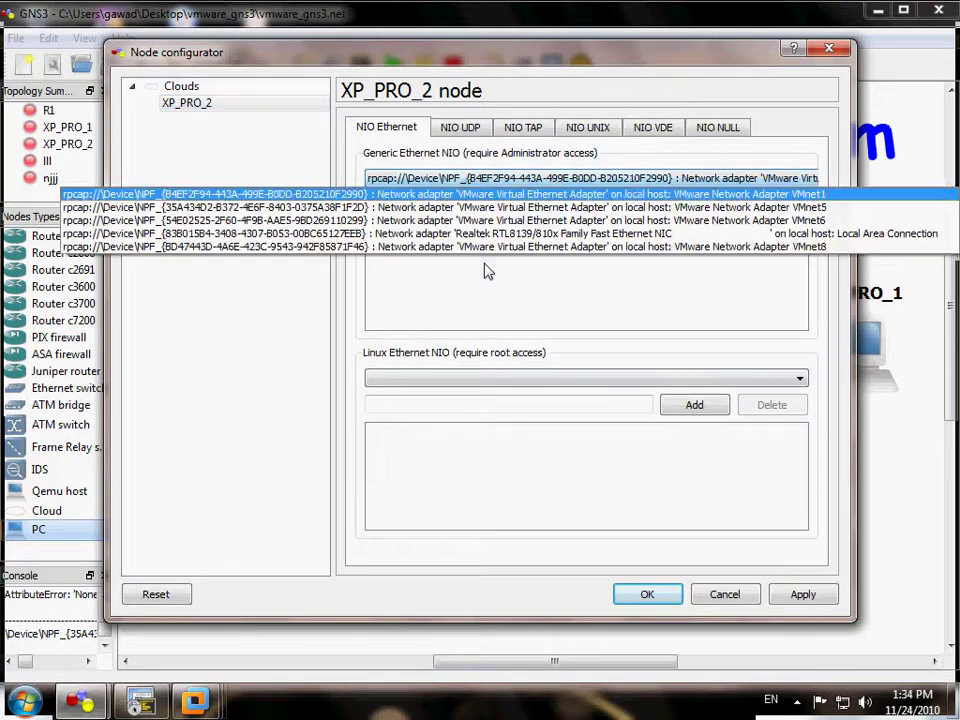
click(805, 222)
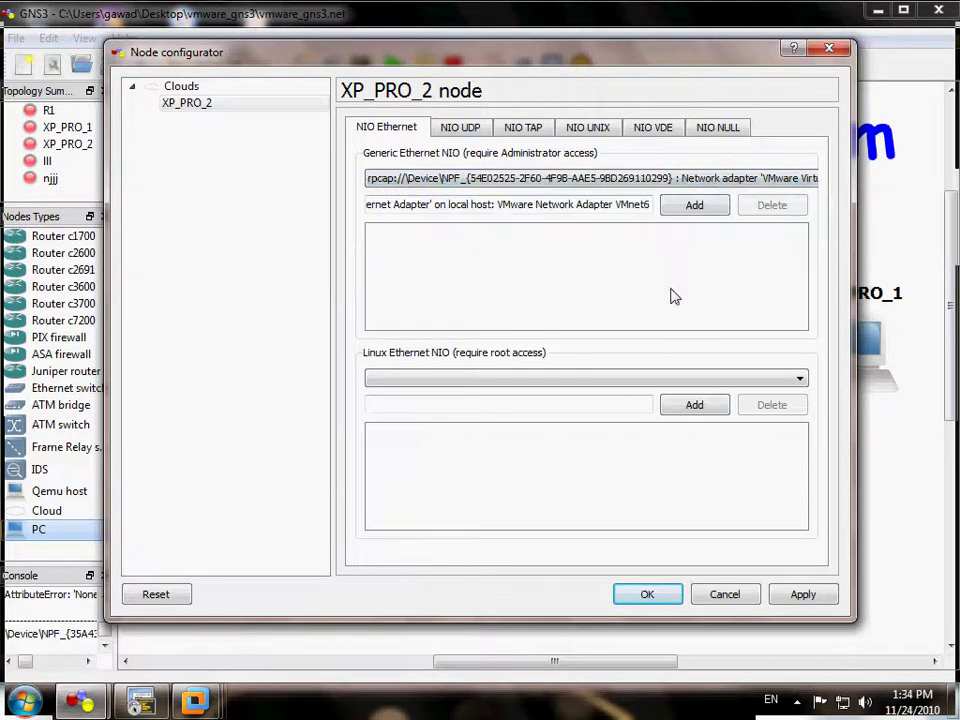
click(694, 206)
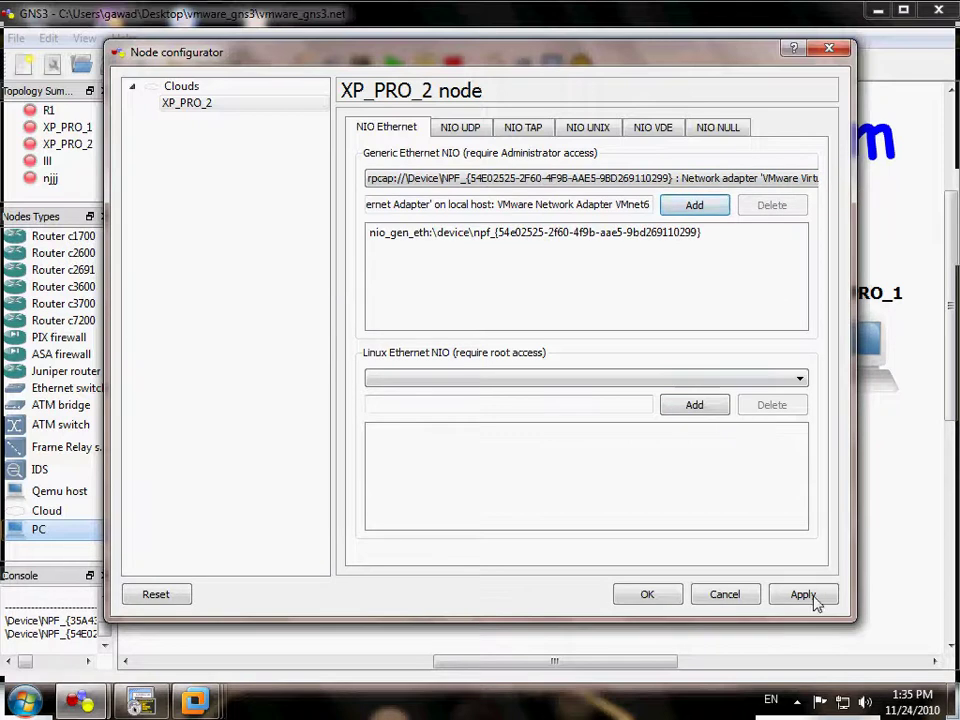
click(645, 595)
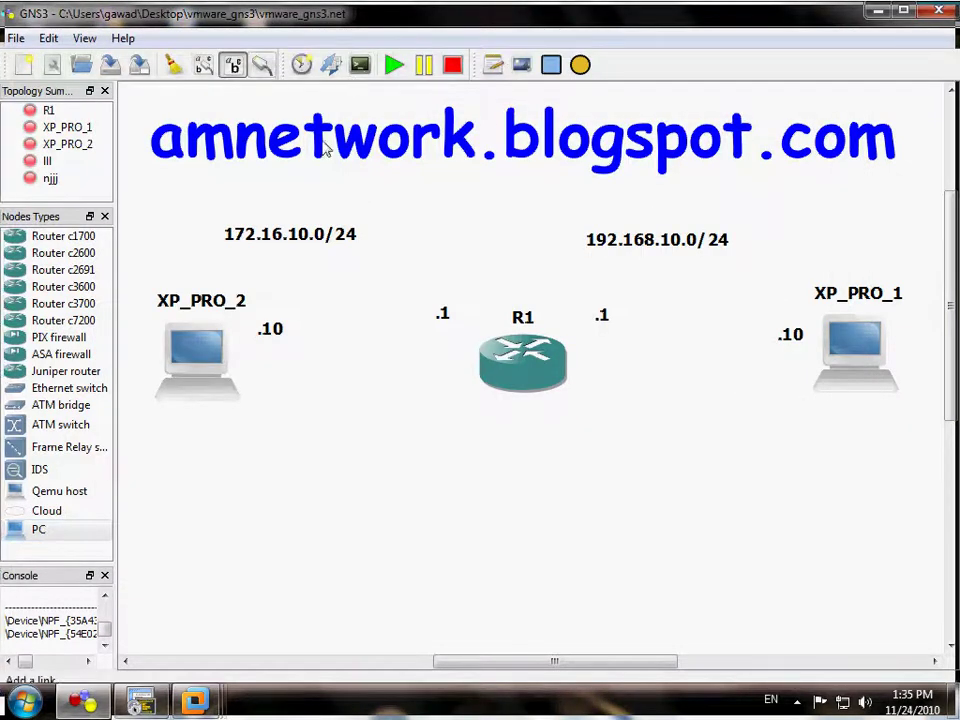
Create a manual link from R1's f0/0 interface to the VMnet5 NIO of XP_PRO_1.
click(262, 66)
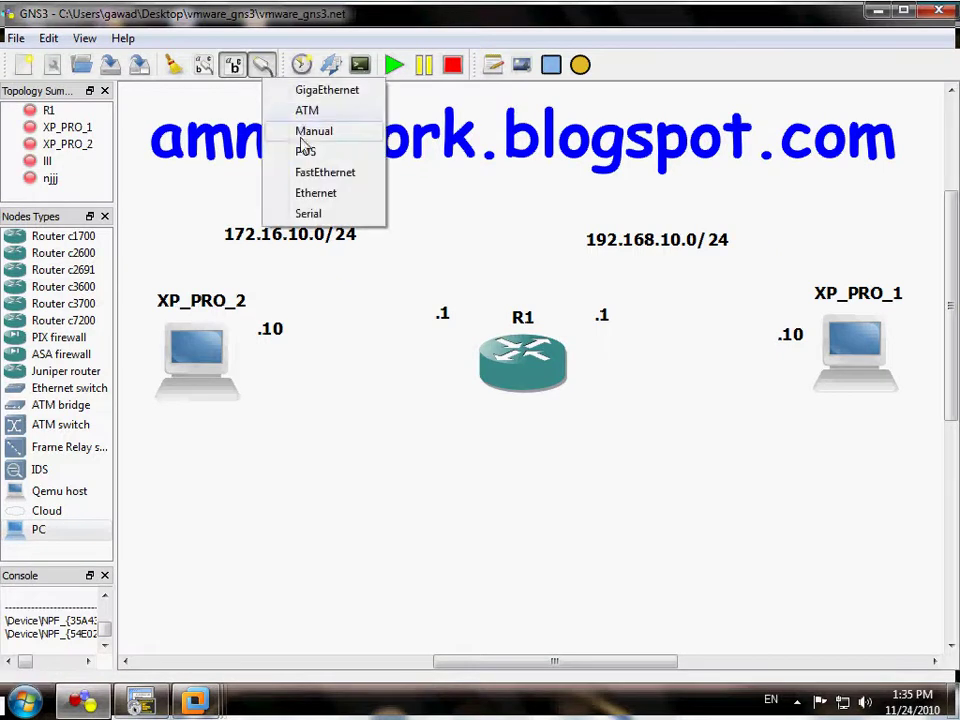
click(301, 140)
click(541, 372)
click(600, 398)
click(845, 345)
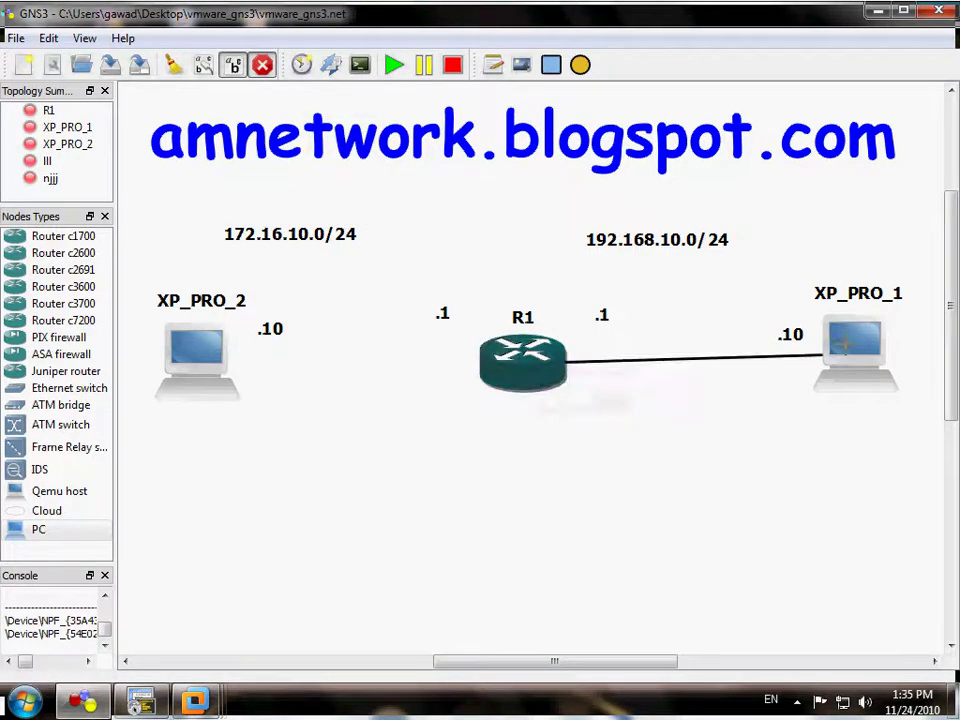
click(866, 358)
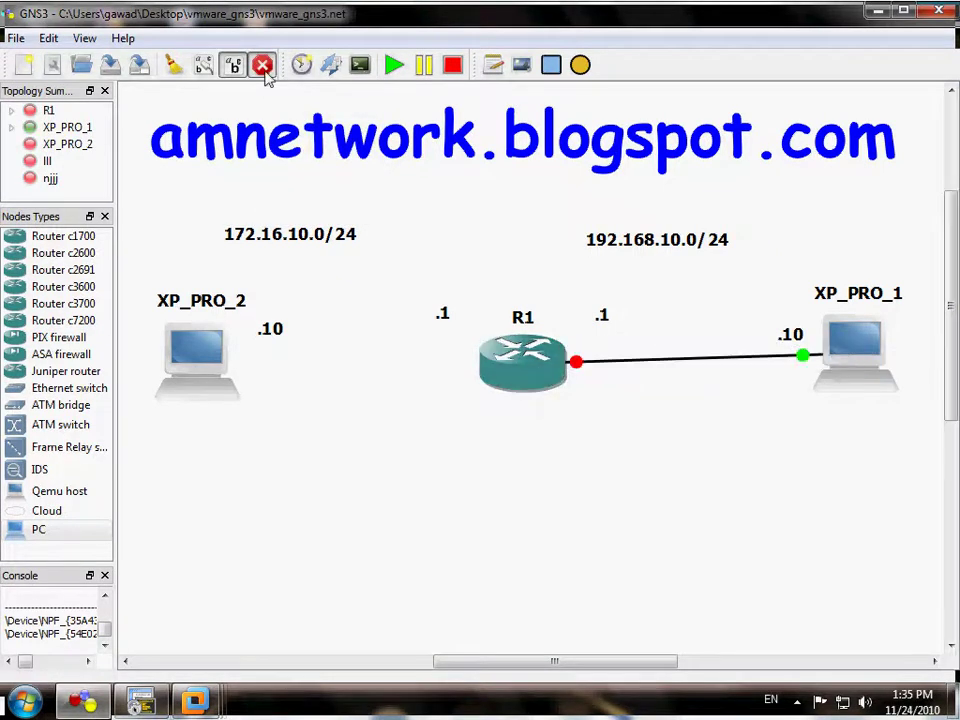
Link R1's f1/0 interface to the VMnet6 NIO of XP_PRO_2 and leave link mode.
click(500, 380)
click(558, 412)
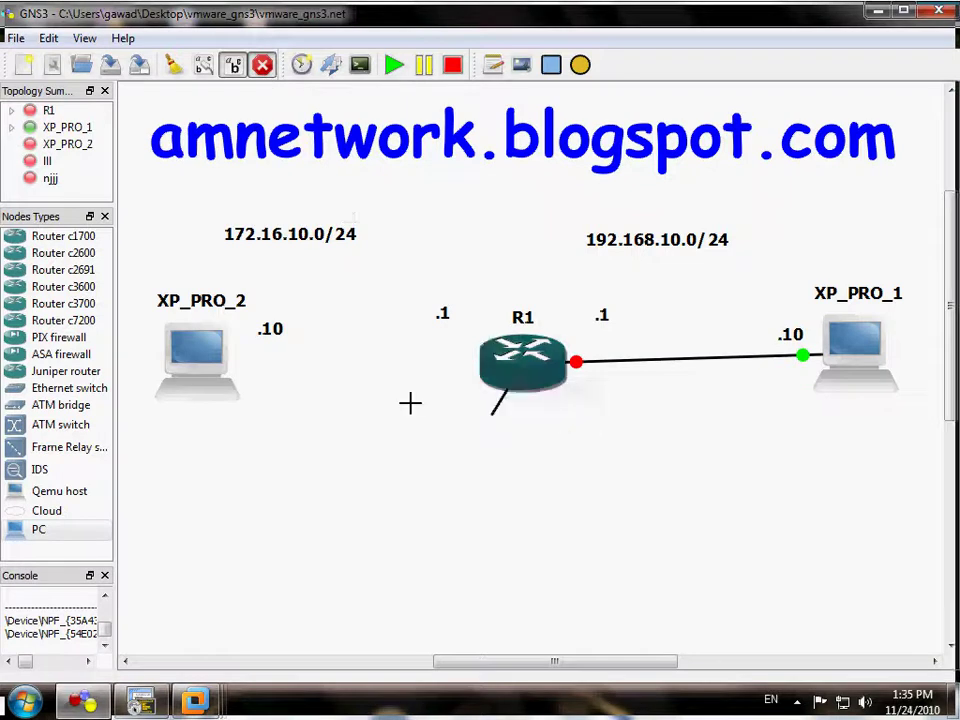
click(228, 354)
click(264, 362)
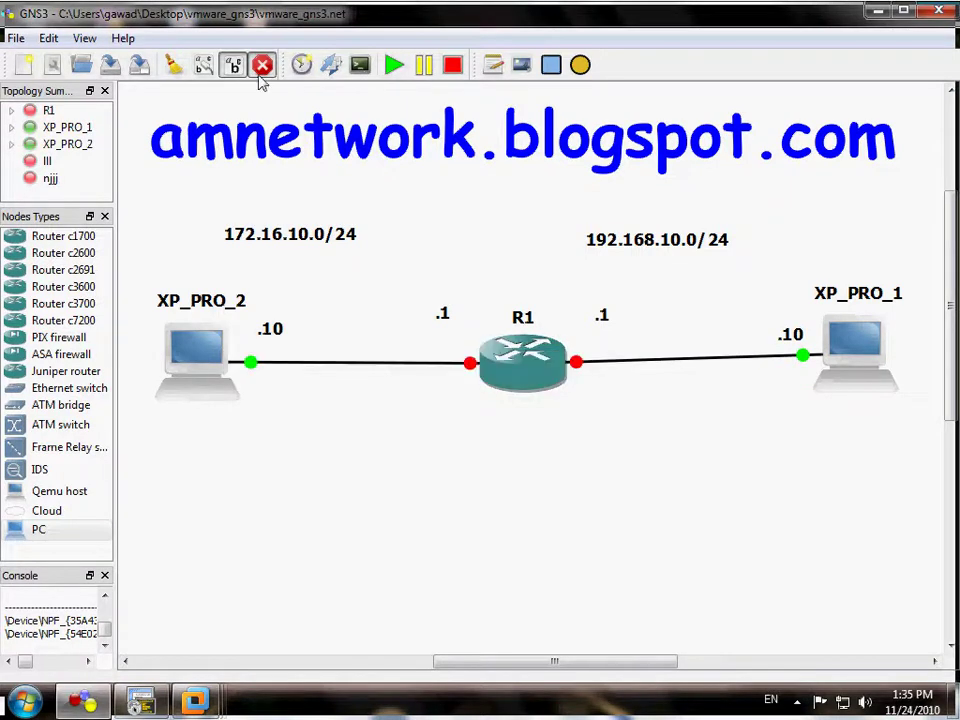
click(261, 65)
Show the interface names on the links and move both PCs' long NIO labels below the topology.
click(204, 66)
drag(455, 405, 294, 561)
drag(858, 391, 154, 568)
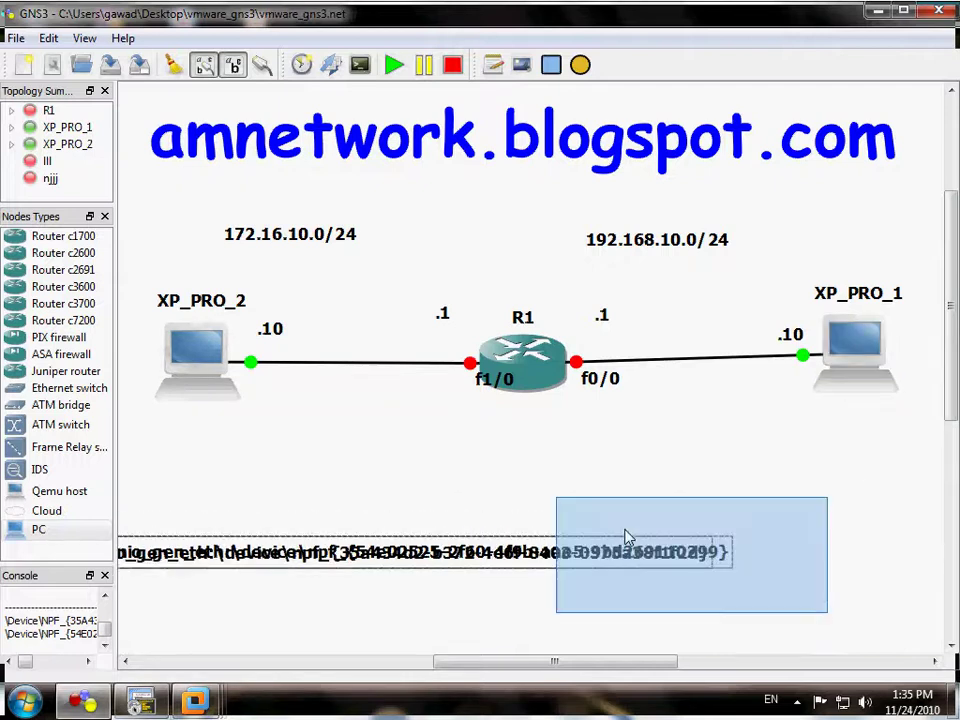
Delete both PCs' long NIO labels, move the f0/0 and f1/0 labels clear of R1, and shift both PCs slightly outward.
key(Delete)
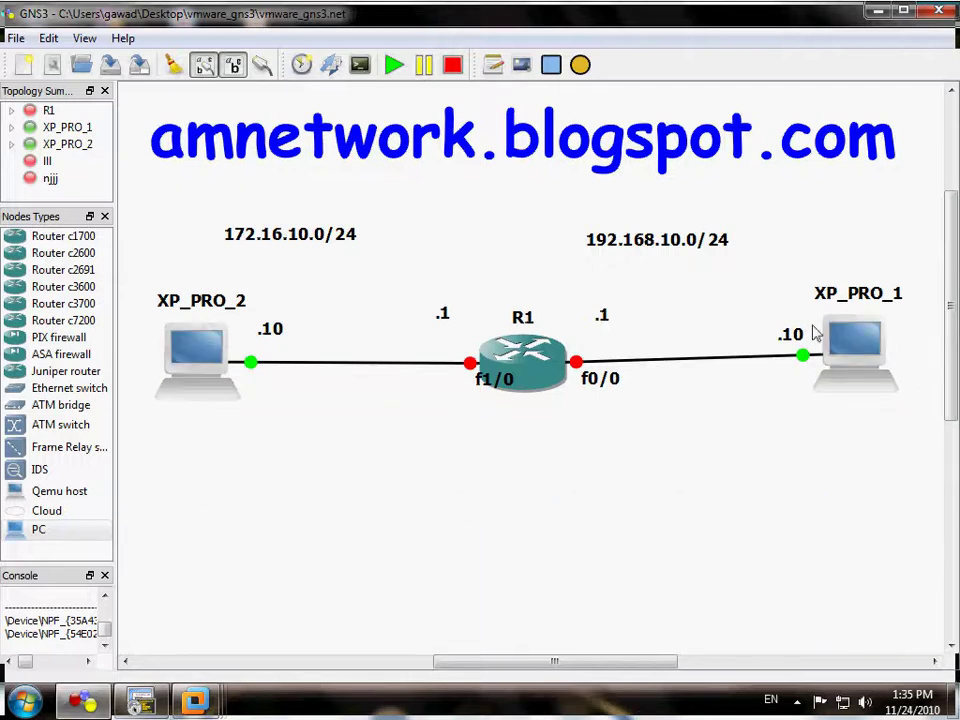
drag(868, 339, 890, 354)
drag(603, 393, 613, 399)
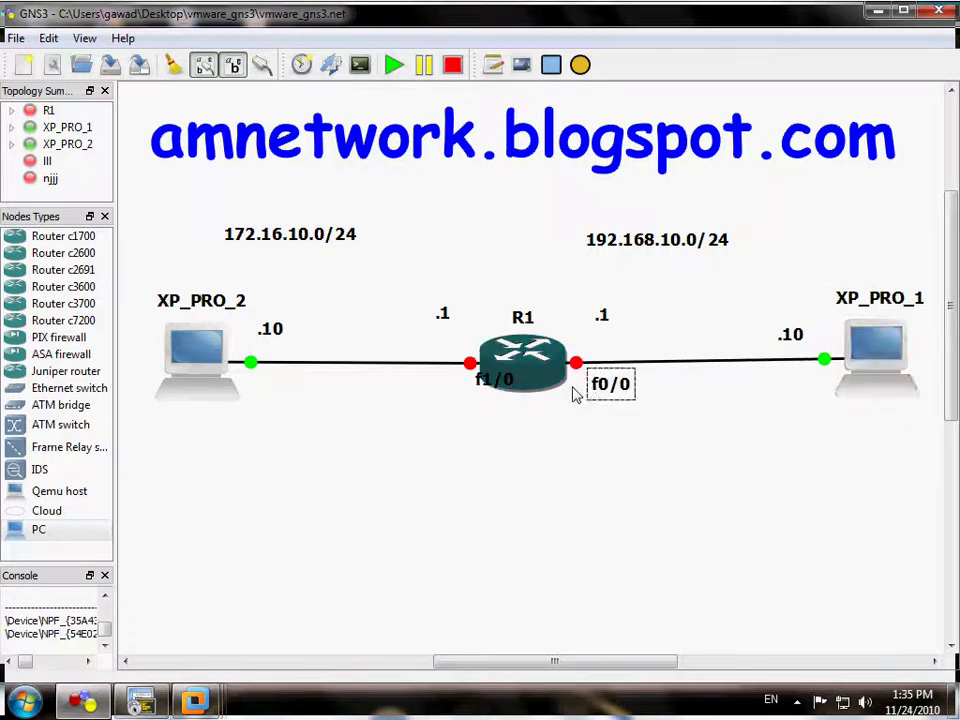
drag(487, 388, 441, 399)
drag(197, 350, 188, 353)
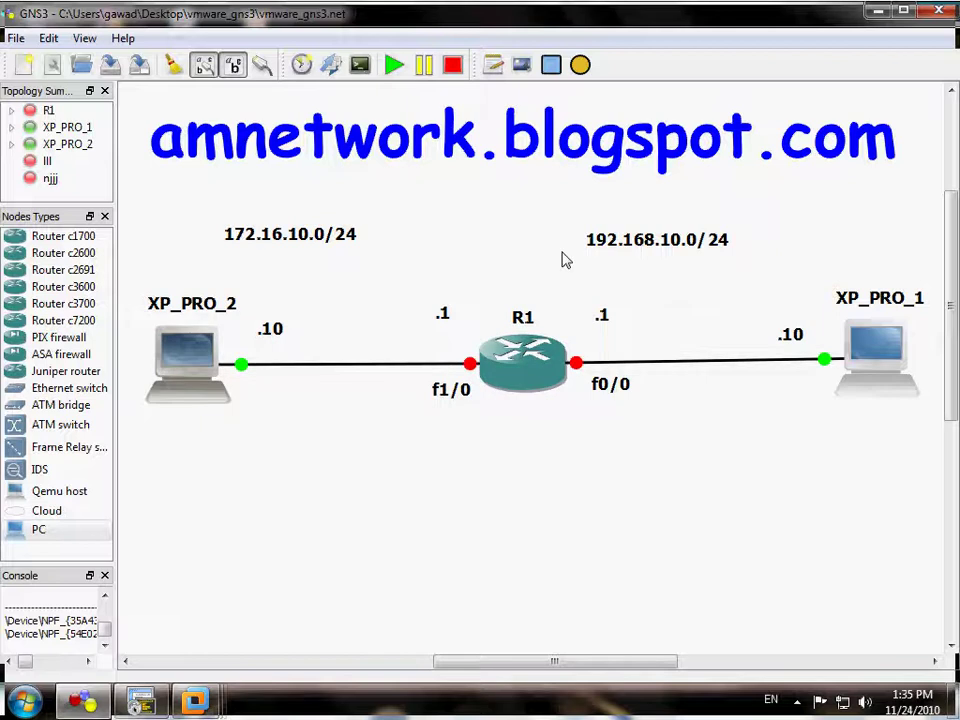
Start all devices in the topology and slightly shrink the topology summary area.
click(394, 64)
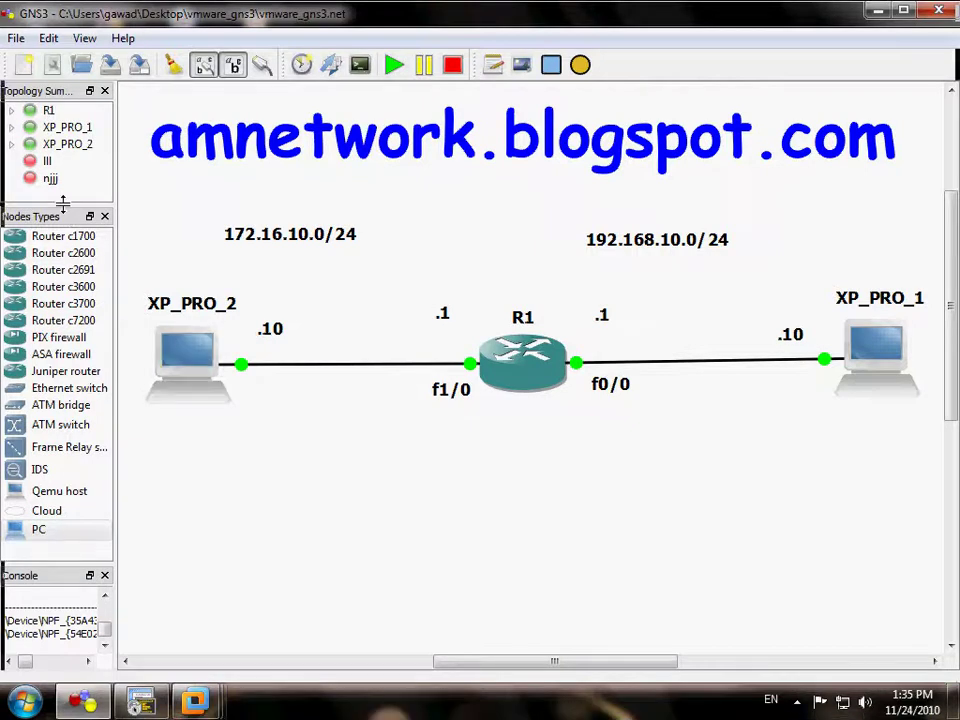
drag(62, 203, 62, 183)
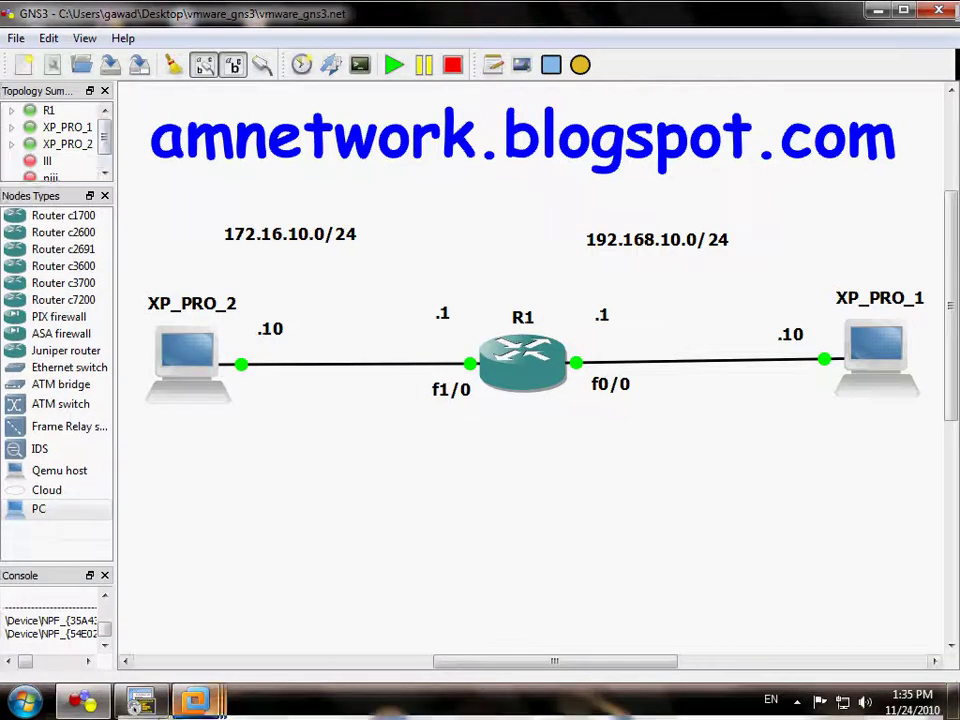
Switch to VMware Workstation, resume the suspended XP_Pro_1 and XP_Pro_2 virtual machines, and return to XP_Pro_1.
mouse_move(196, 700)
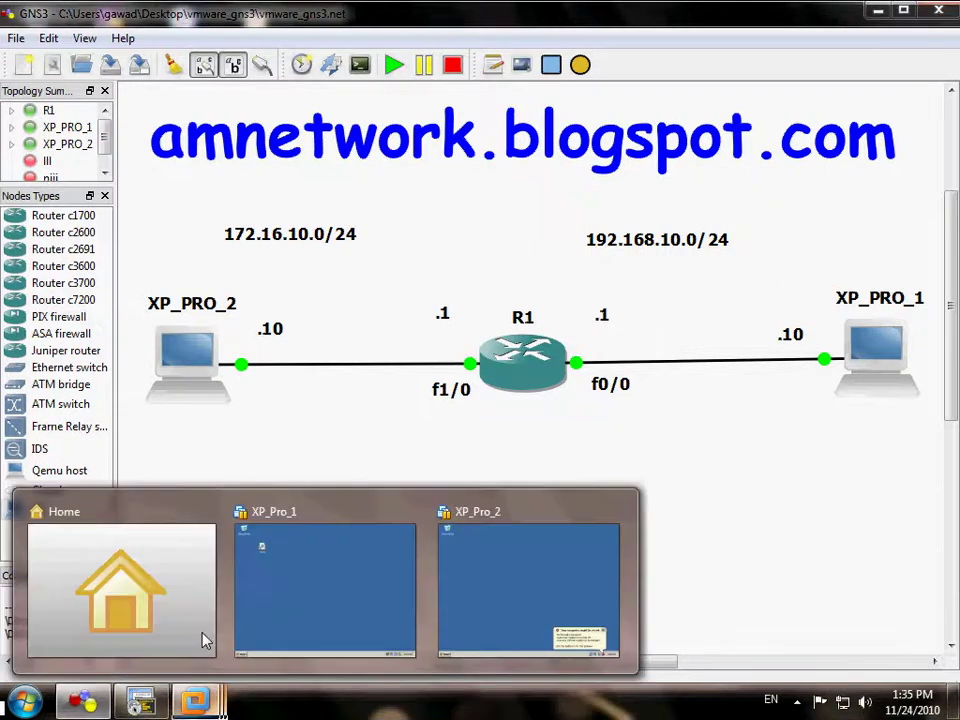
click(264, 581)
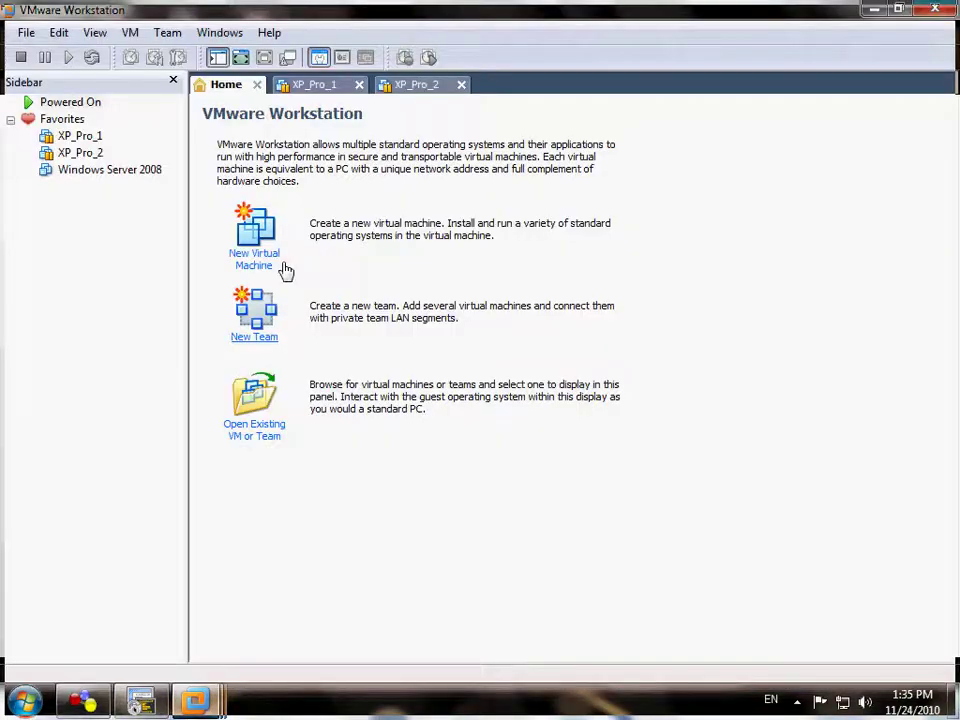
click(338, 88)
click(70, 58)
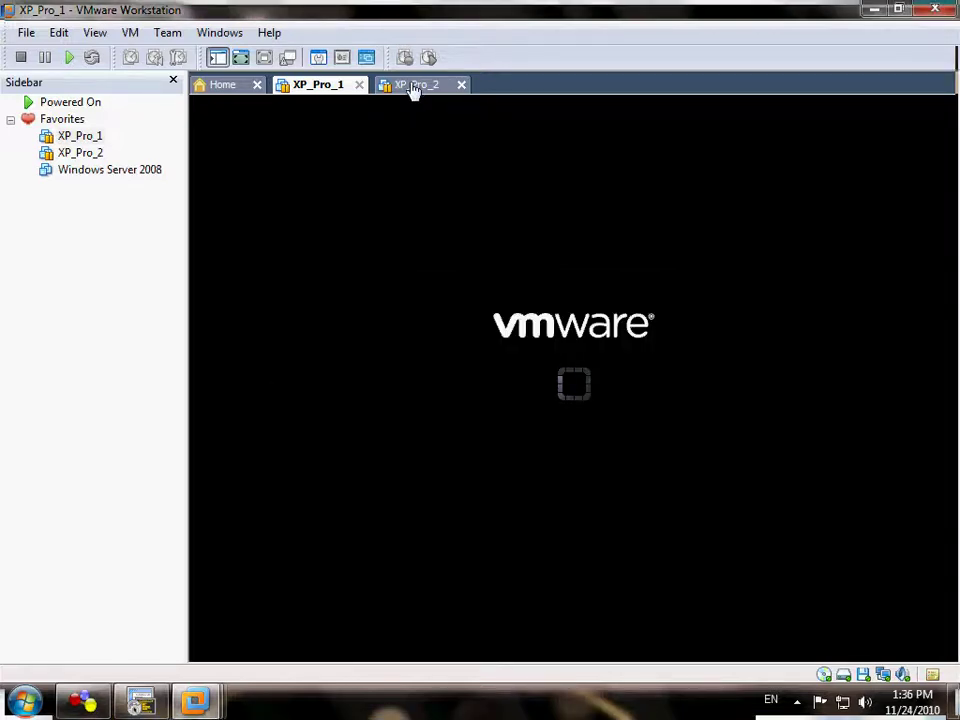
click(413, 86)
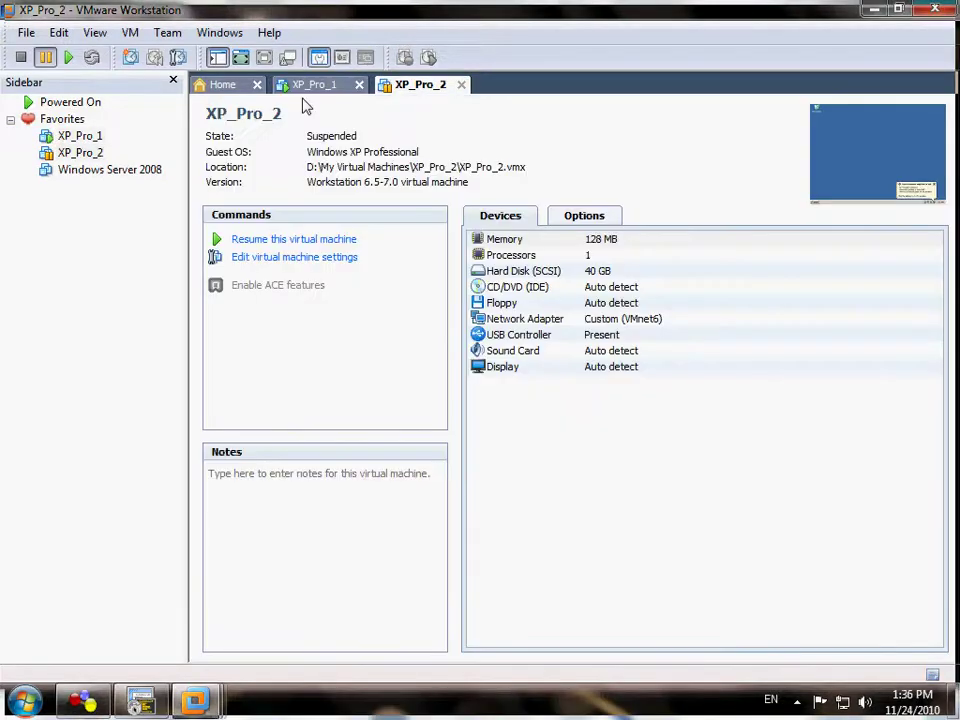
click(68, 60)
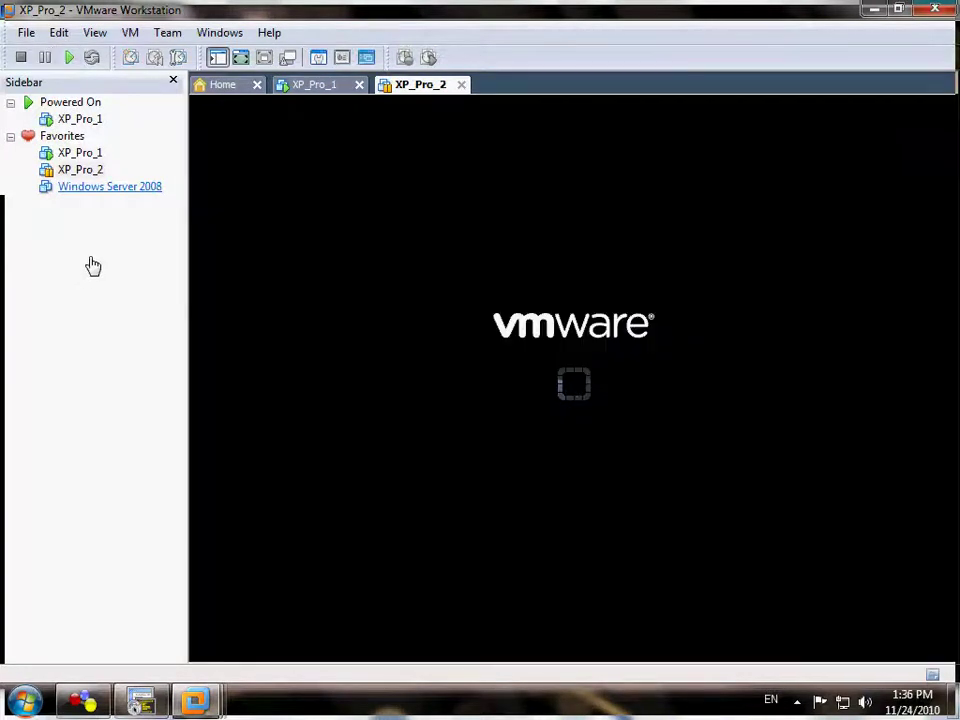
click(313, 88)
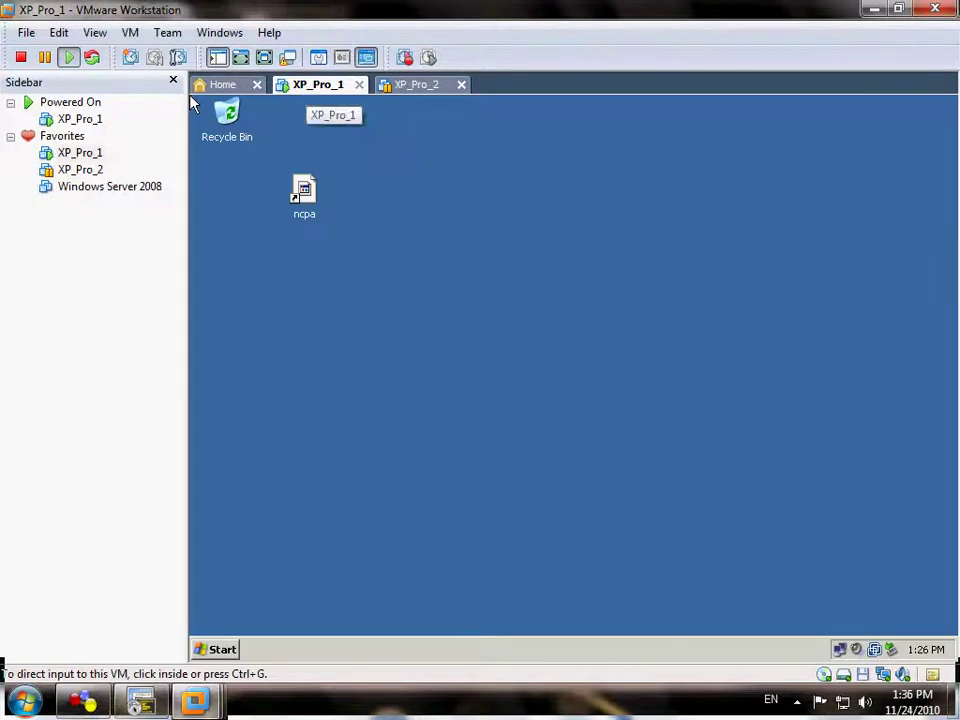
Switch to SecureCRT and set up a Telnet quick connection with 127.0.0.1 as the hostname.
click(140, 703)
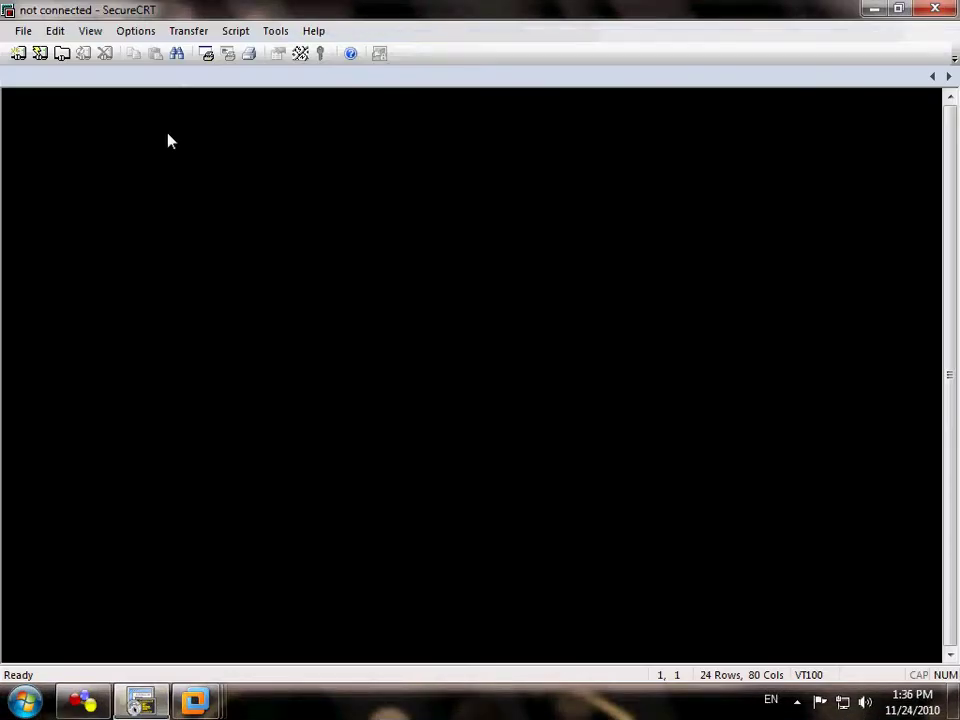
click(38, 55)
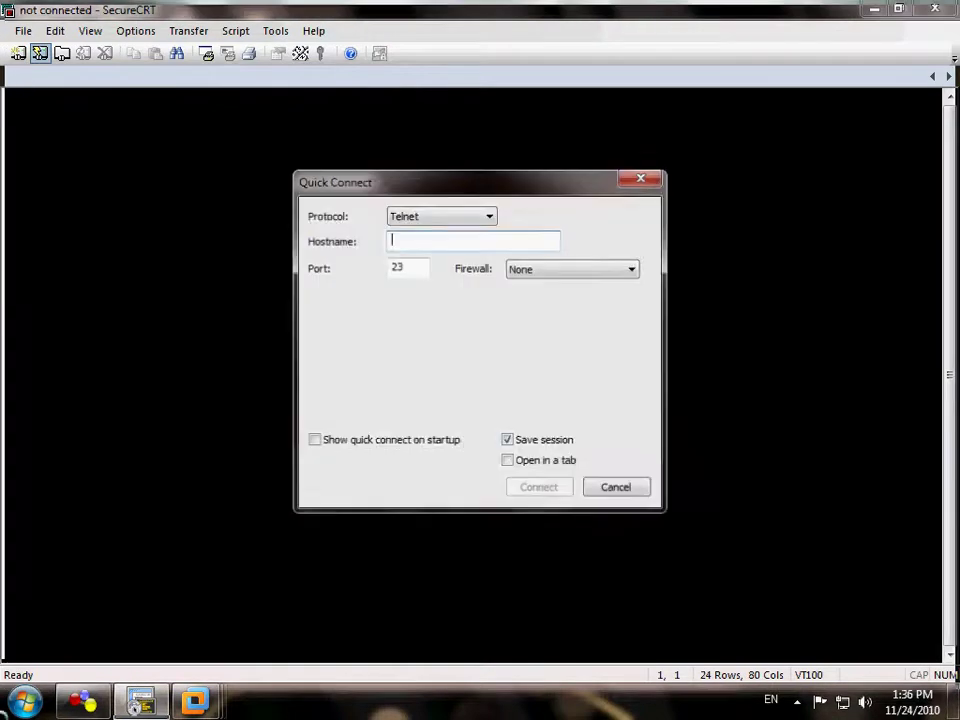
text(127.0.0.1)
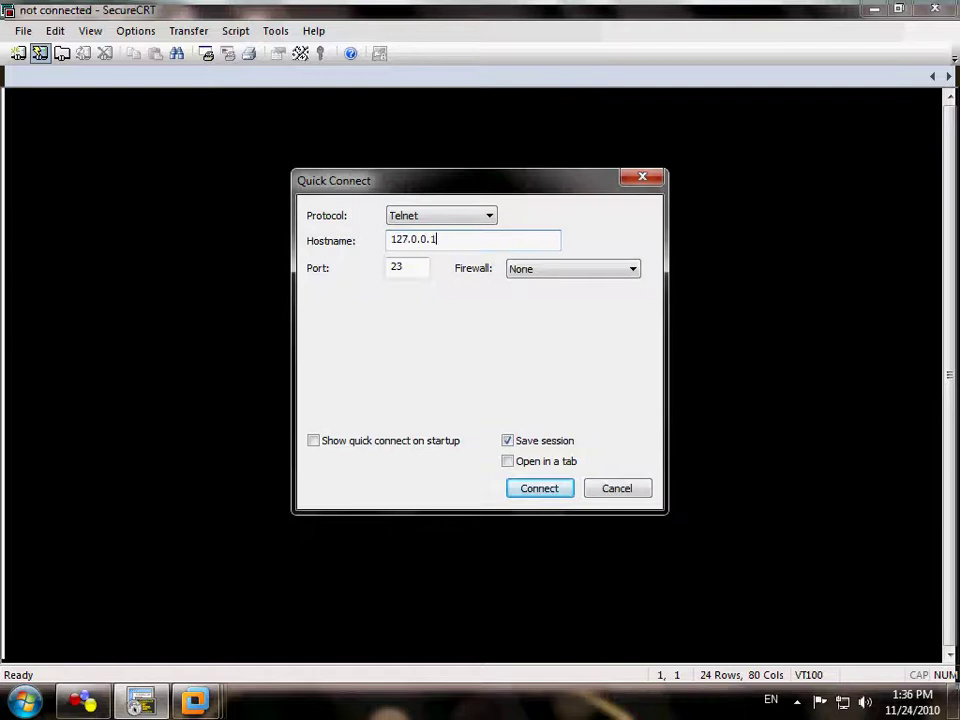
key(Tab)
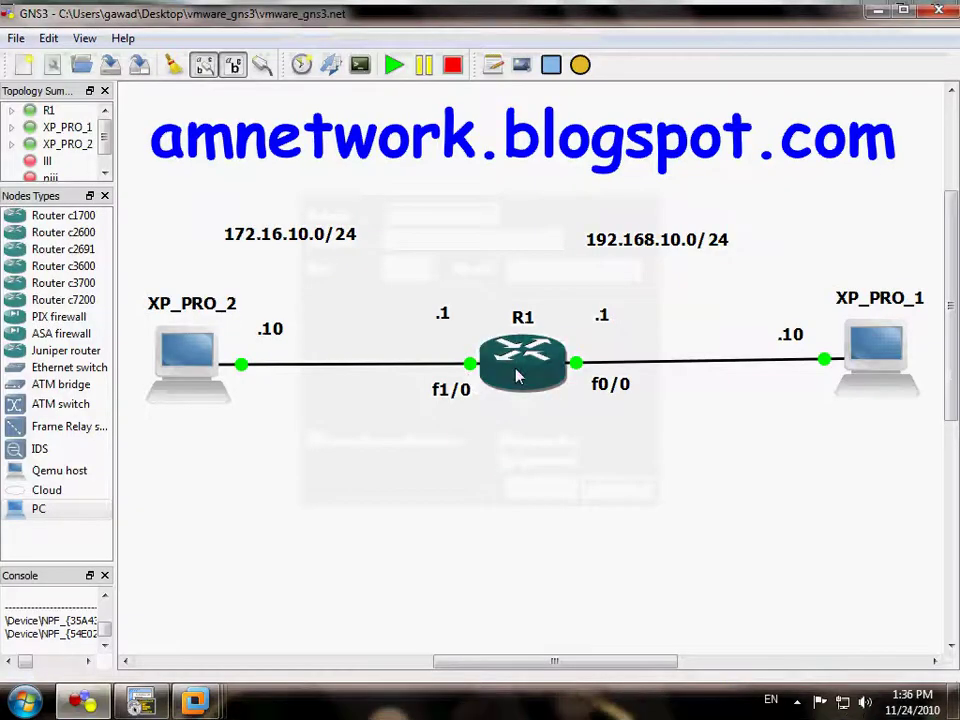
Check the console port assigned to router R1 in GNS3 without changing it.
right_click(518, 376)
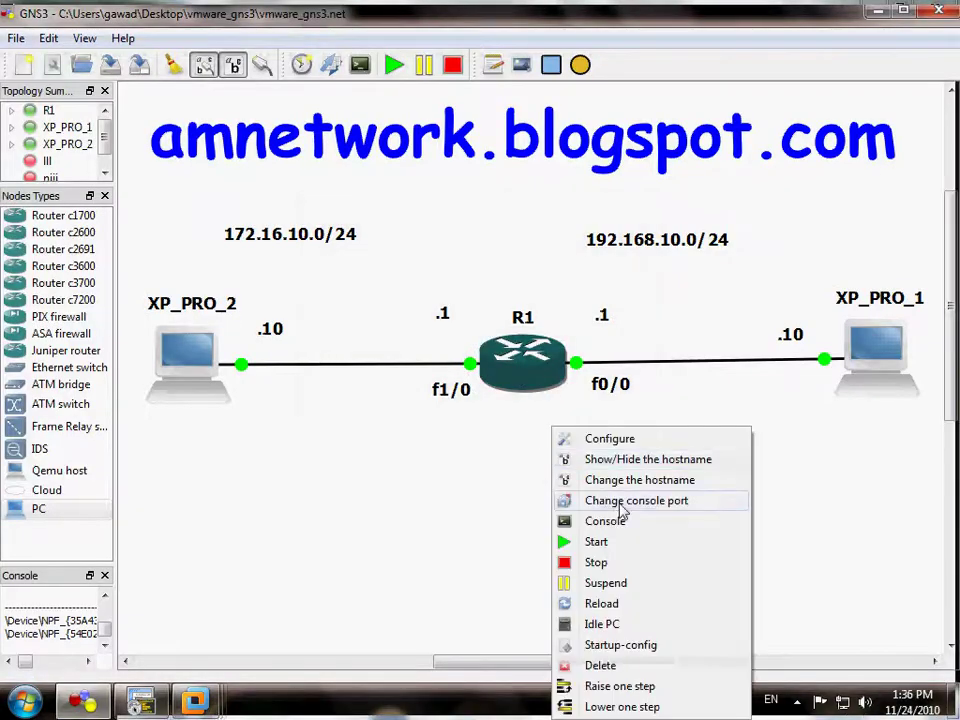
click(617, 500)
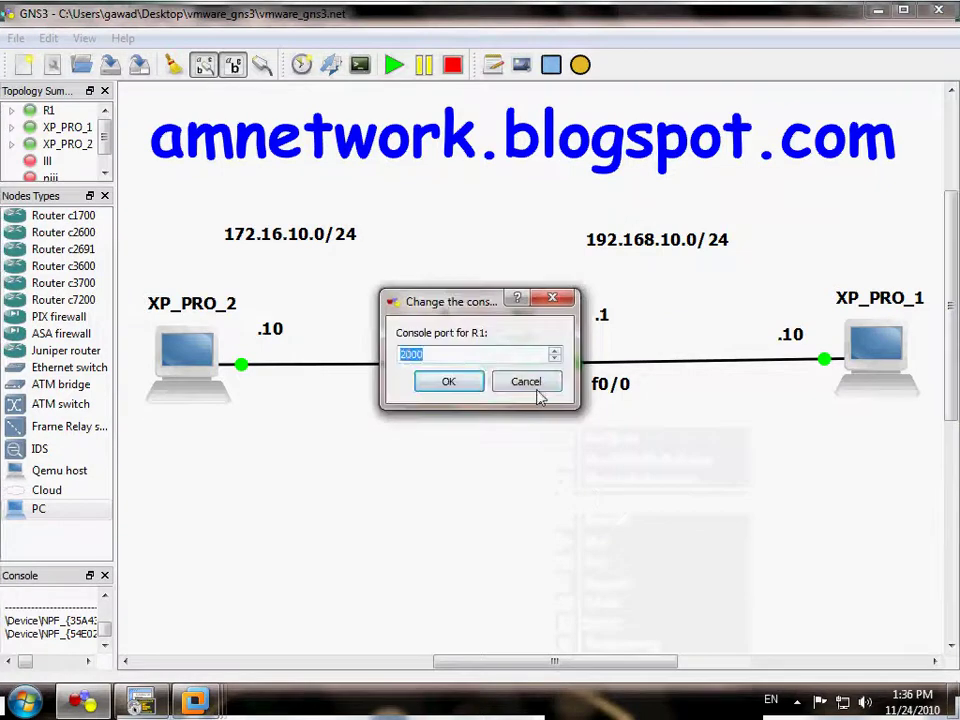
click(530, 386)
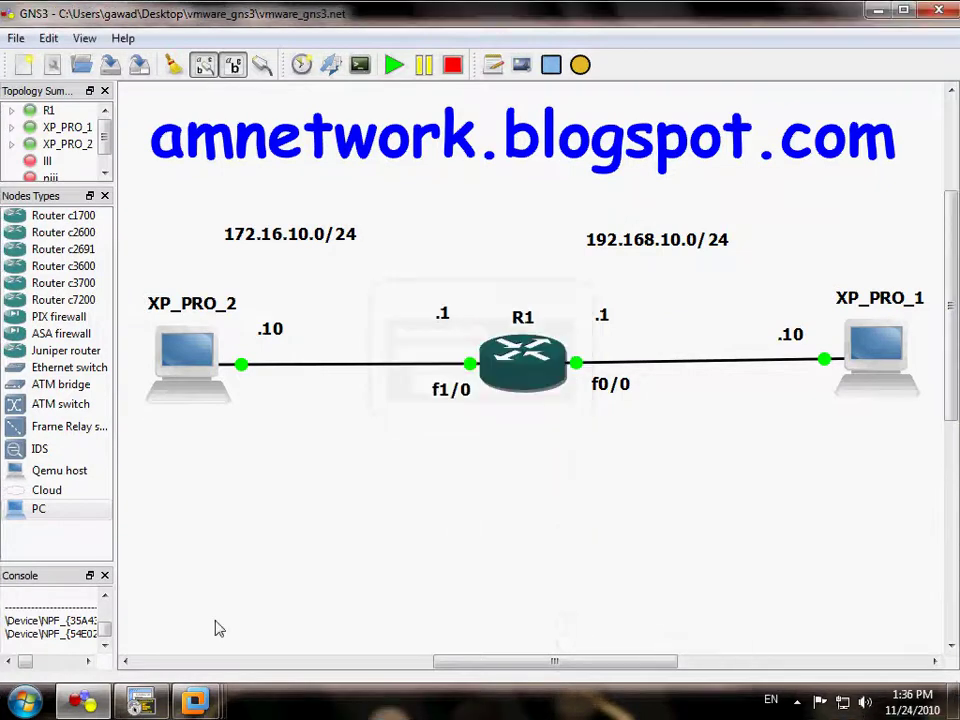